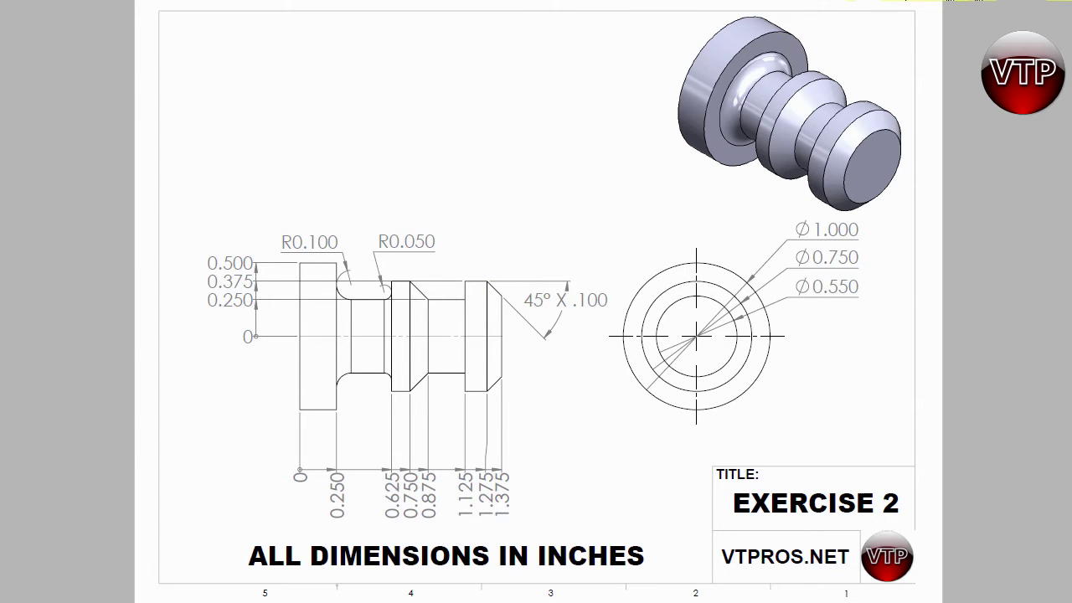
# Leave the full-screen Exercise 2 reference drawing to get back to Mastercam Lathe
pyautogui.press('Escape')
# Draw a 1.375 line from the origin leftward along the centreline
pyautogui.click(53, 74)
pyautogui.click(752, 407)
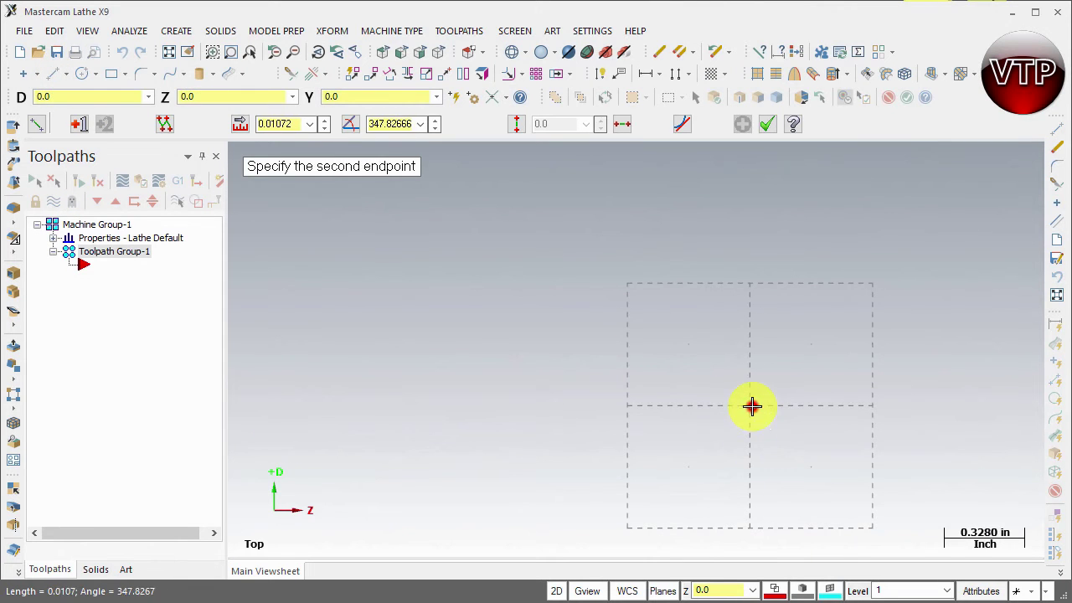
pyautogui.click(356, 405)
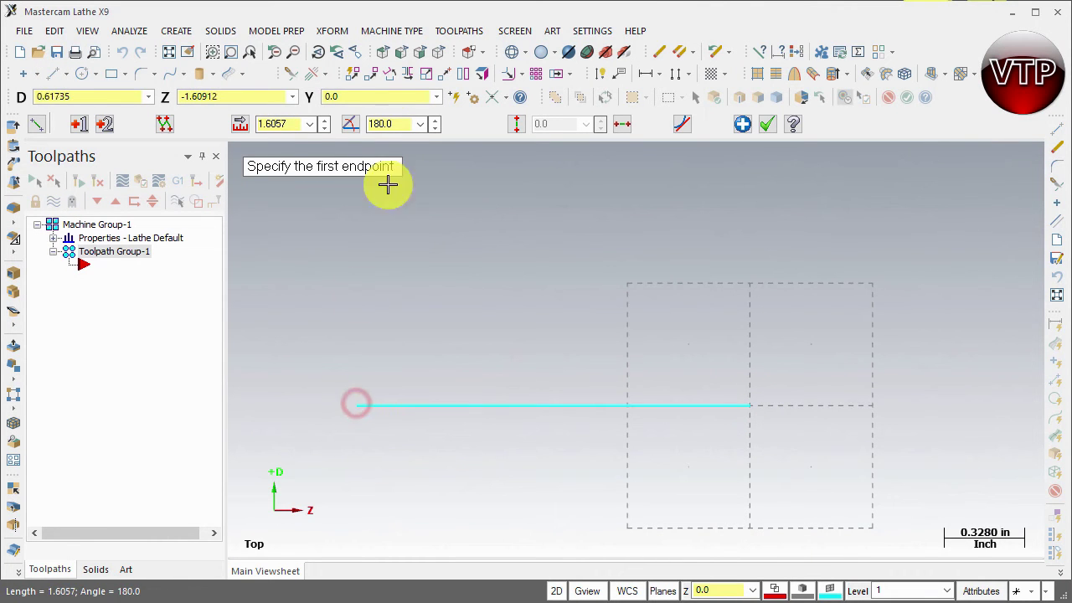
pyautogui.click(290, 124)
pyautogui.write('1.375')
pyautogui.press('Return')
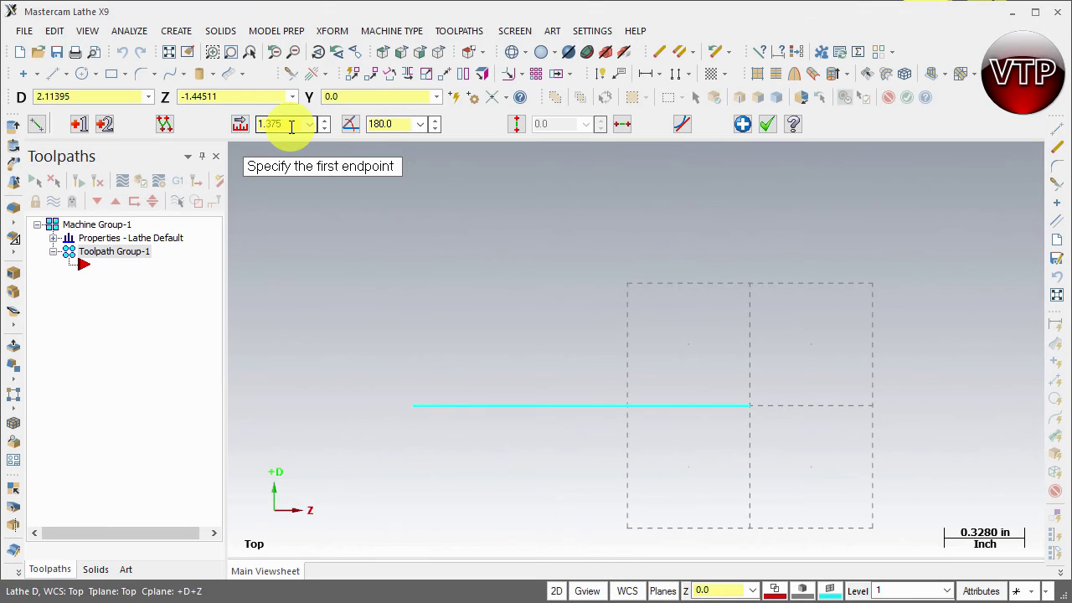
pyautogui.click(741, 124)
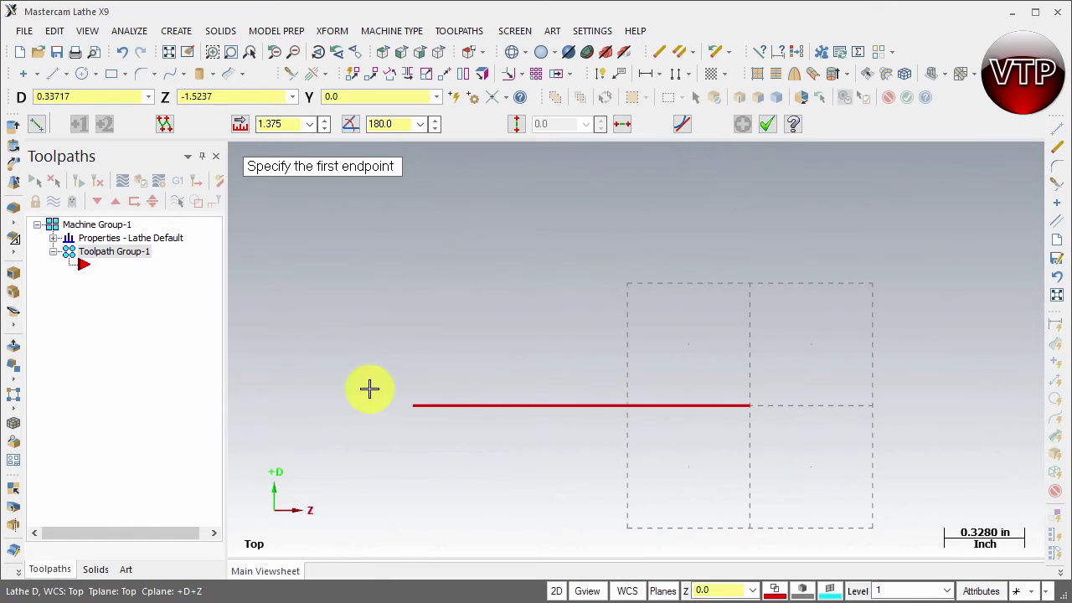
# Draw a 0.5 vertical line up the end face from the centreline line's left end
pyautogui.click(415, 408)
pyautogui.click(410, 289)
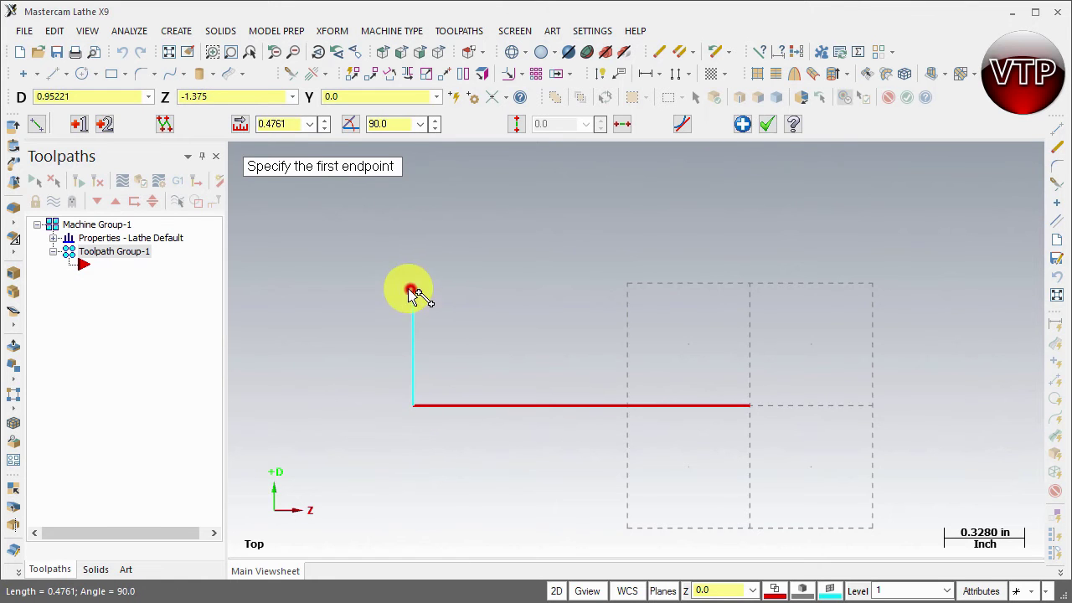
pyautogui.click(272, 124)
pyautogui.press('BackSpace')
pyautogui.write('.5')
pyautogui.press('Return')
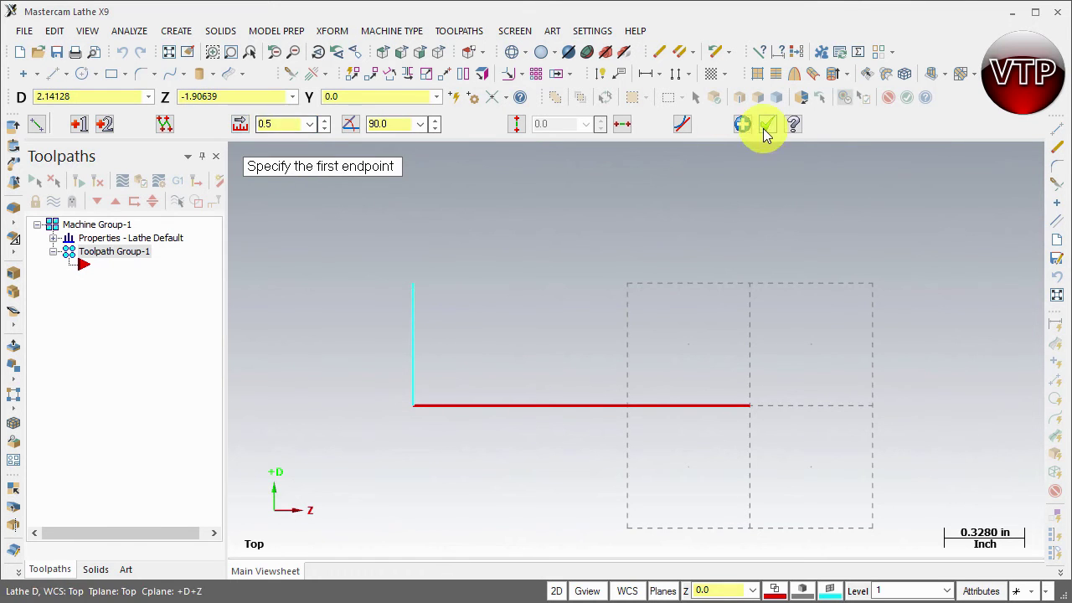
pyautogui.click(743, 124)
# Add a 0.25 horizontal line to the right, then a 0.25 line downward
pyautogui.click(414, 284)
pyautogui.click(493, 285)
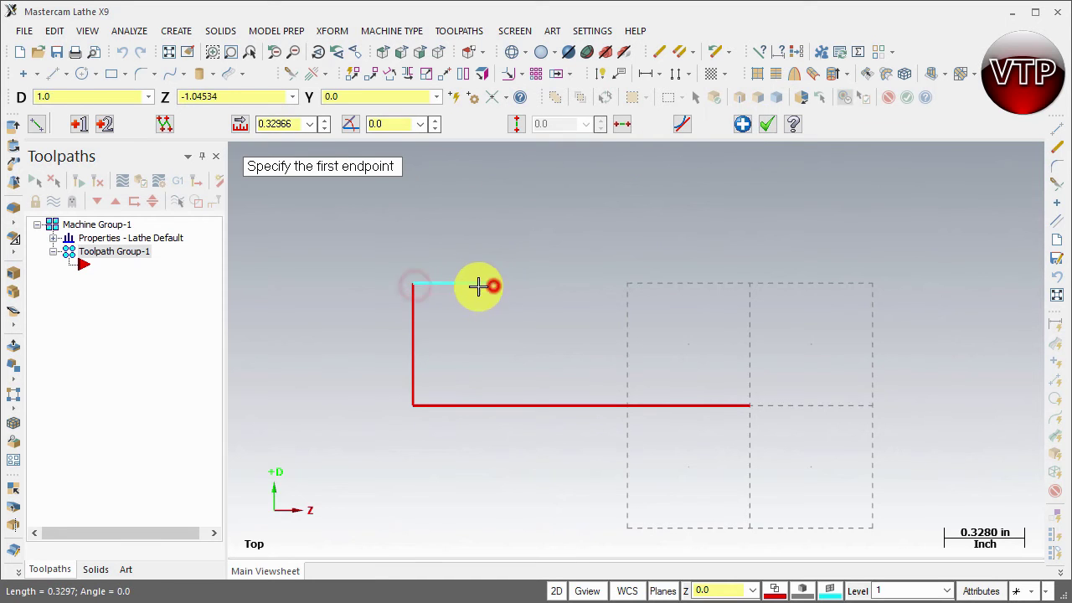
pyautogui.click(285, 124)
pyautogui.write('.25')
pyautogui.press('Return')
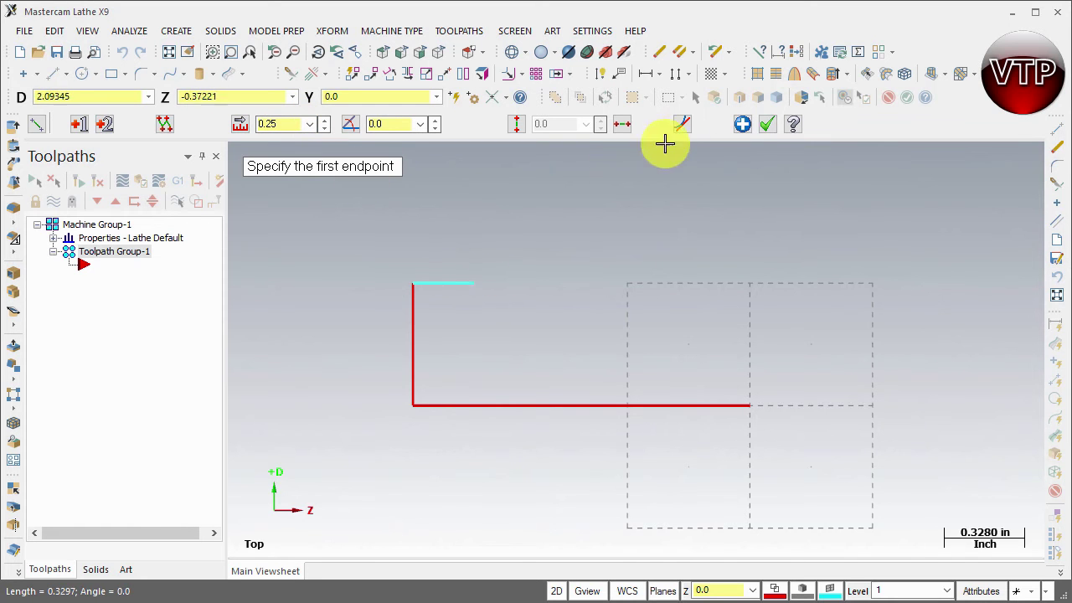
pyautogui.click(743, 124)
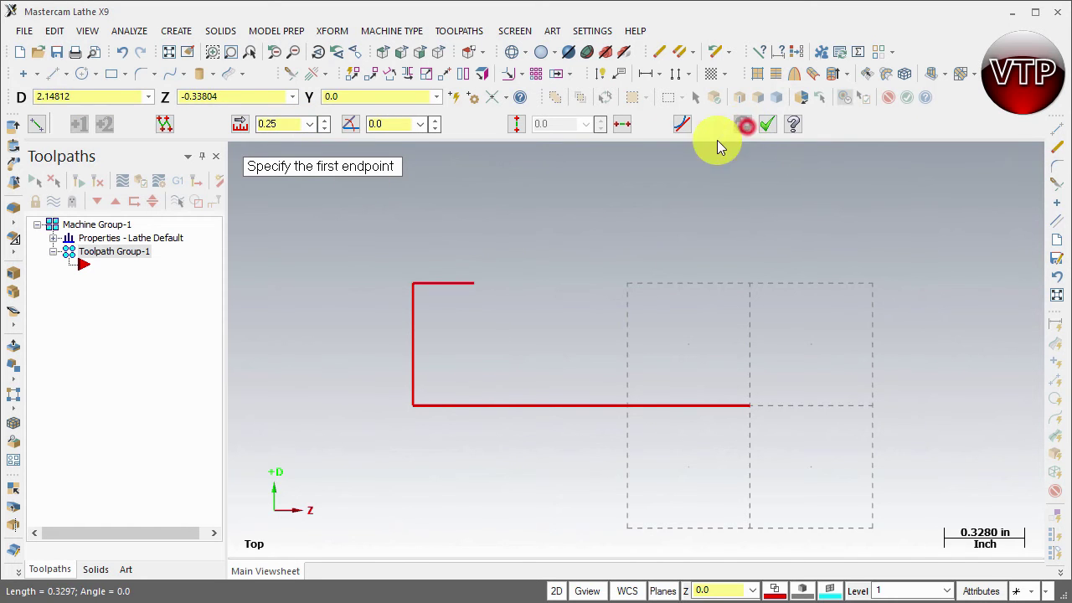
pyautogui.click(477, 287)
pyautogui.click(475, 340)
pyautogui.click(278, 126)
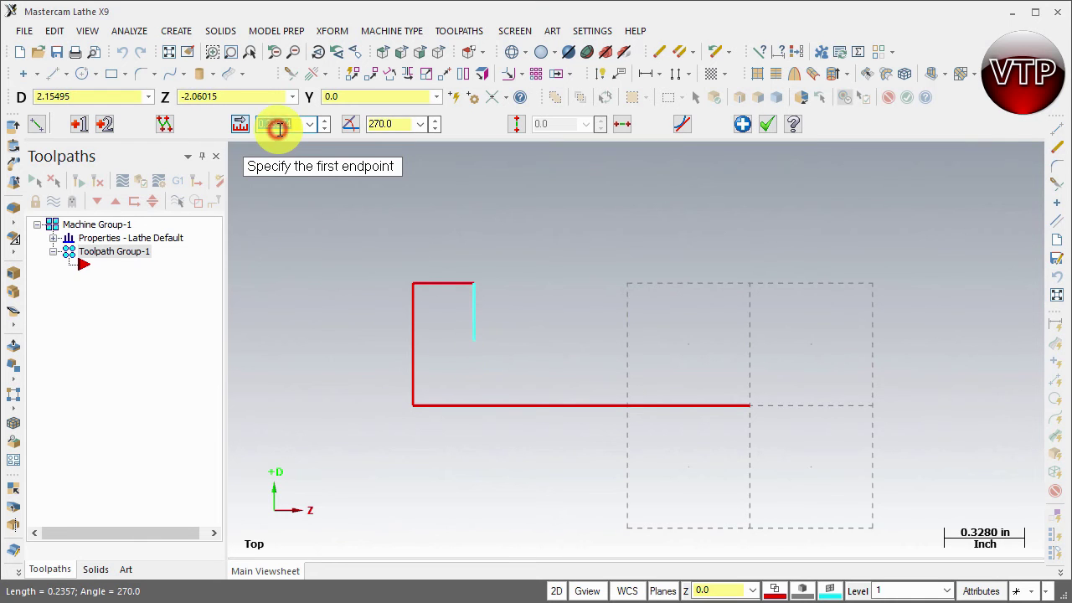
pyautogui.write('0.25')
pyautogui.press('Tab')
# Finish the 0.25 downward line and start the groove-bottom line heading right from its end
pyautogui.click(744, 125)
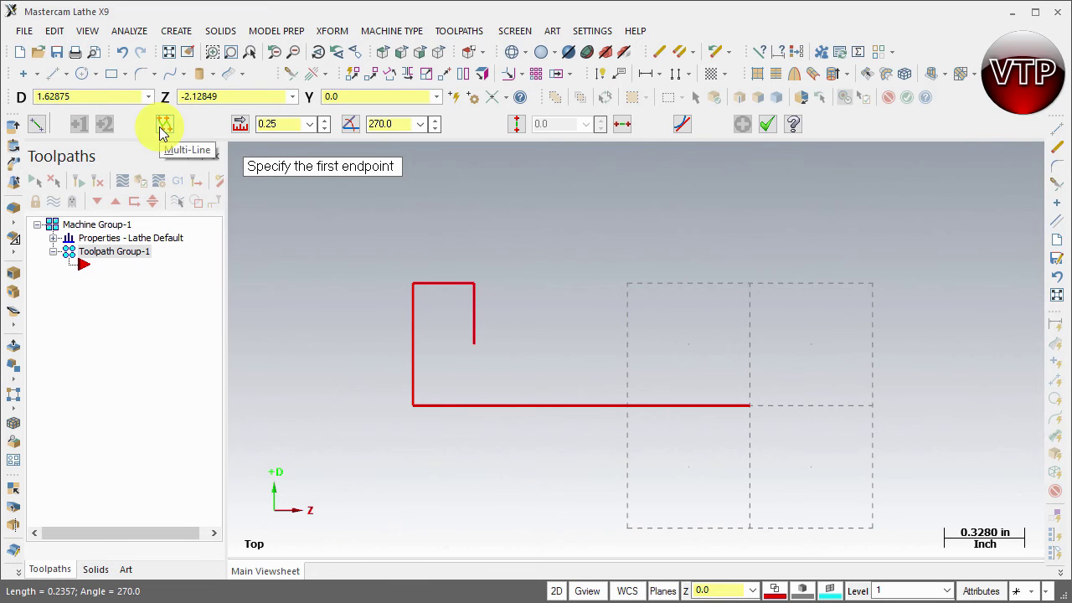
pyautogui.click(475, 345)
pyautogui.click(578, 351)
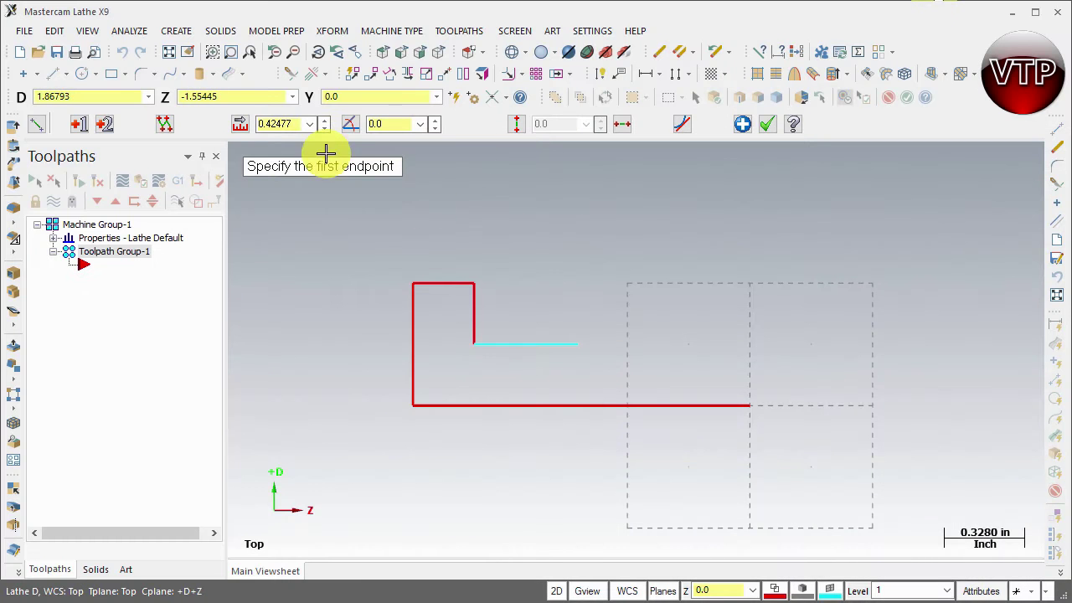
# Make the groove bottom 0.375 long and add a 0.125 vertical step up
pyautogui.click(287, 124)
pyautogui.write('.375')
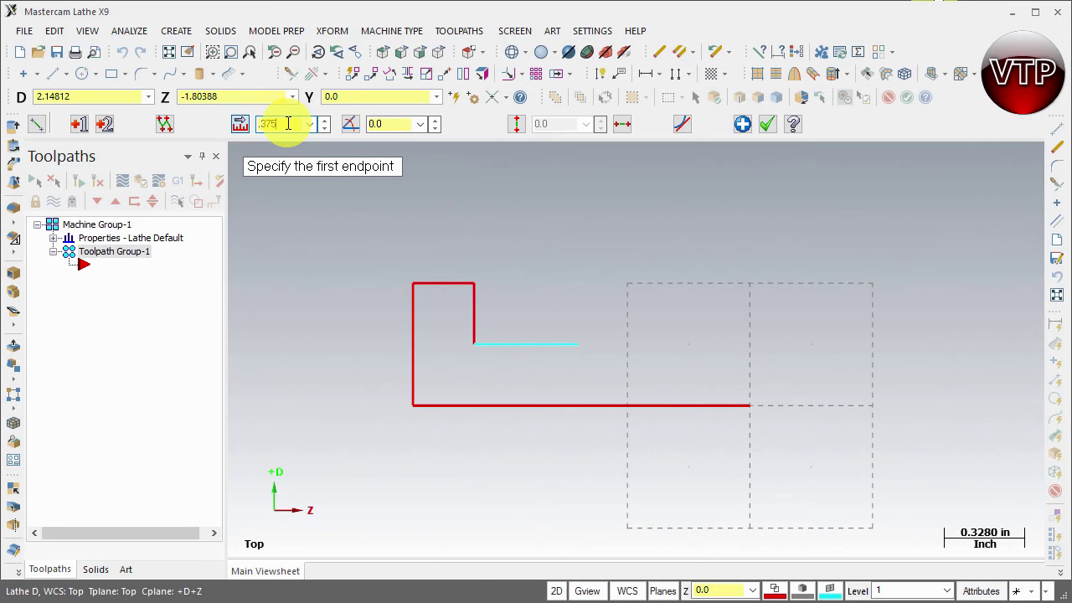
pyautogui.press('Tab')
pyautogui.click(742, 124)
pyautogui.click(565, 344)
pyautogui.click(566, 308)
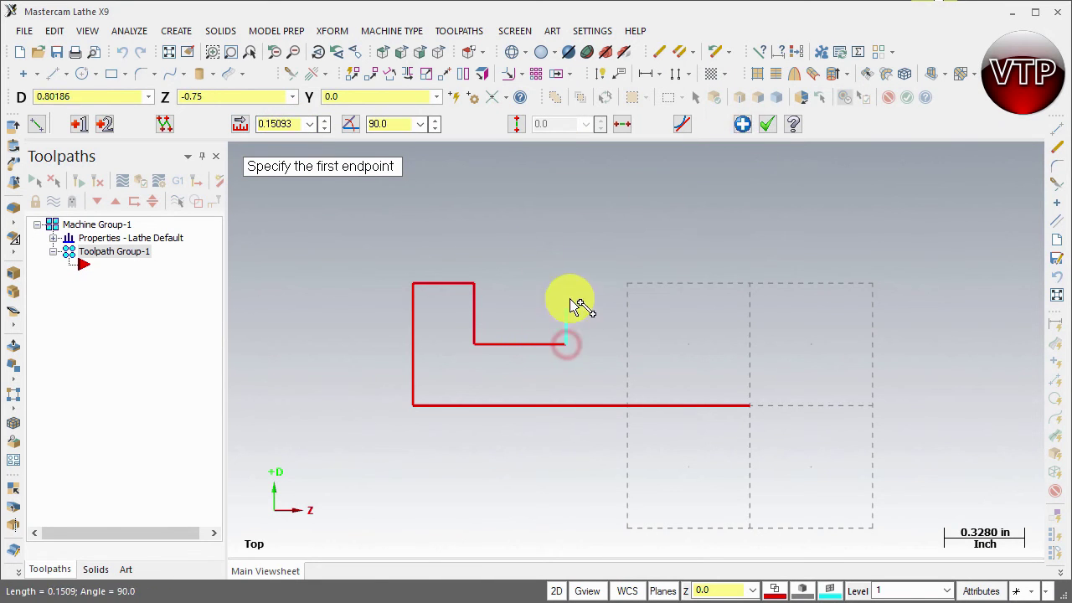
pyautogui.click(285, 125)
pyautogui.press('BackSpace')
pyautogui.write('.125')
pyautogui.press('Tab')
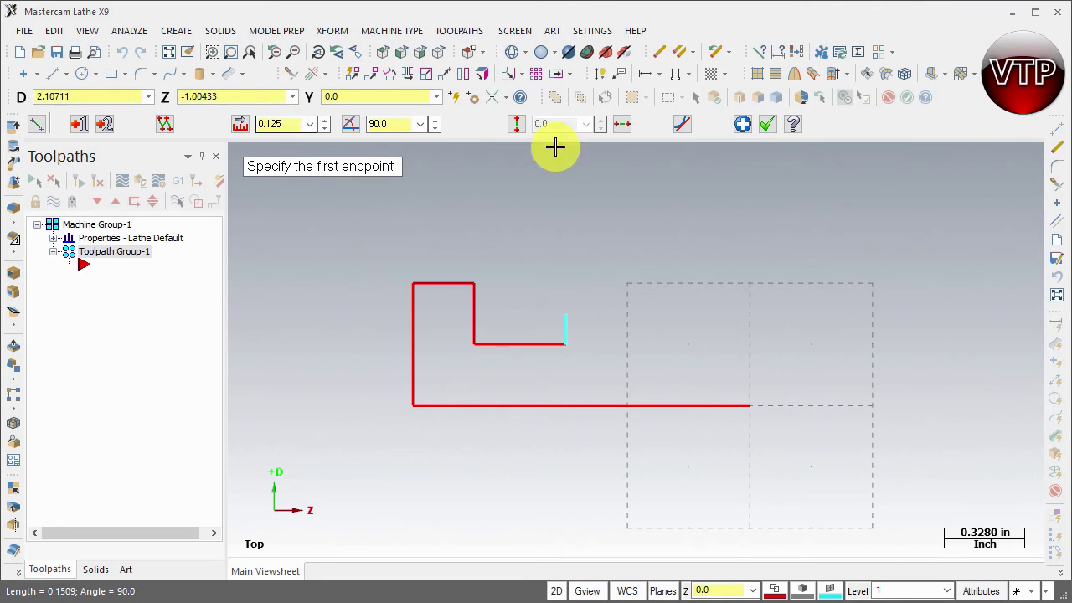
pyautogui.click(743, 125)
# Draw a 0.125 horizontal line to the right from the step's top
pyautogui.click(567, 315)
pyautogui.click(598, 321)
pyautogui.click(276, 122)
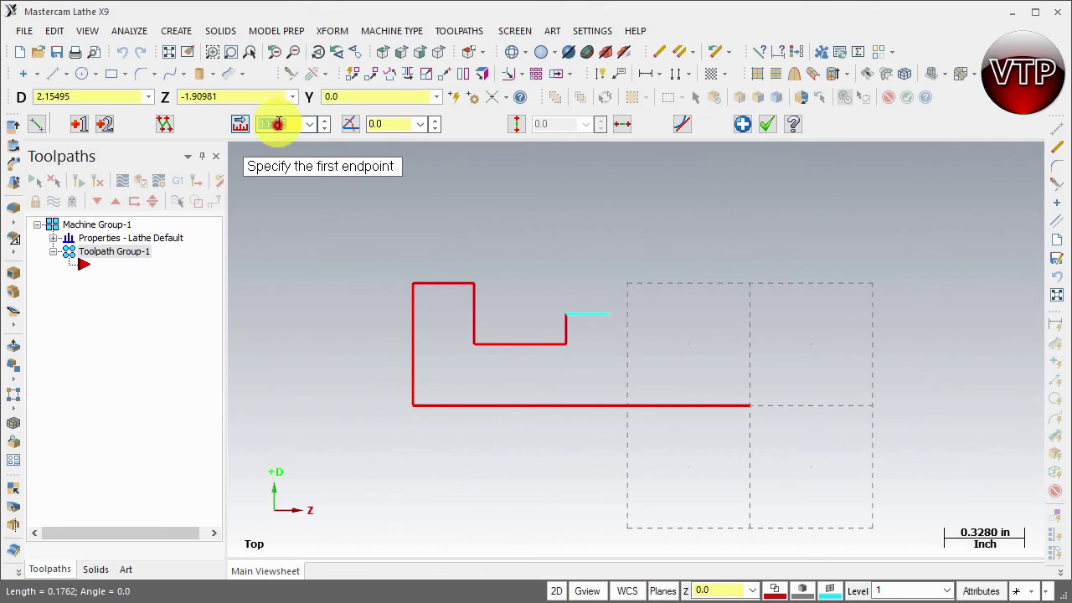
pyautogui.write('0.125')
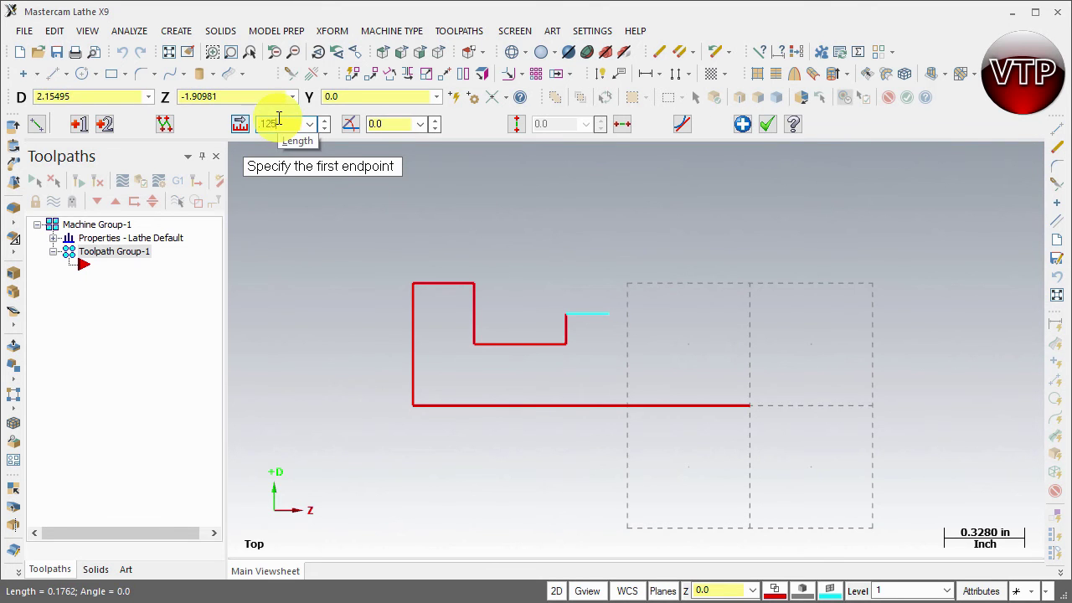
pyautogui.click(740, 126)
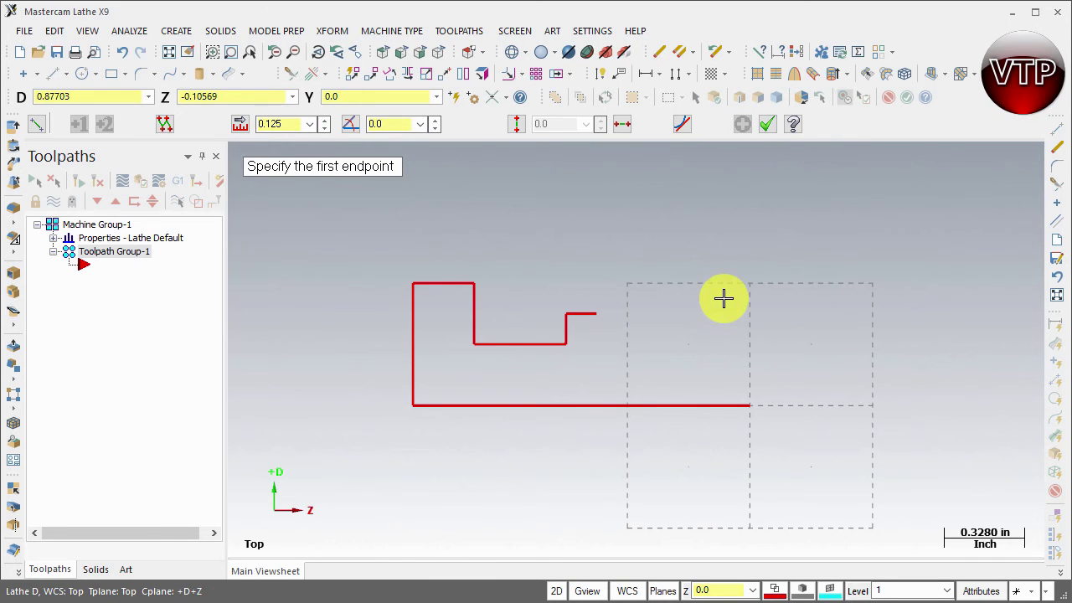
pyautogui.click(596, 314)
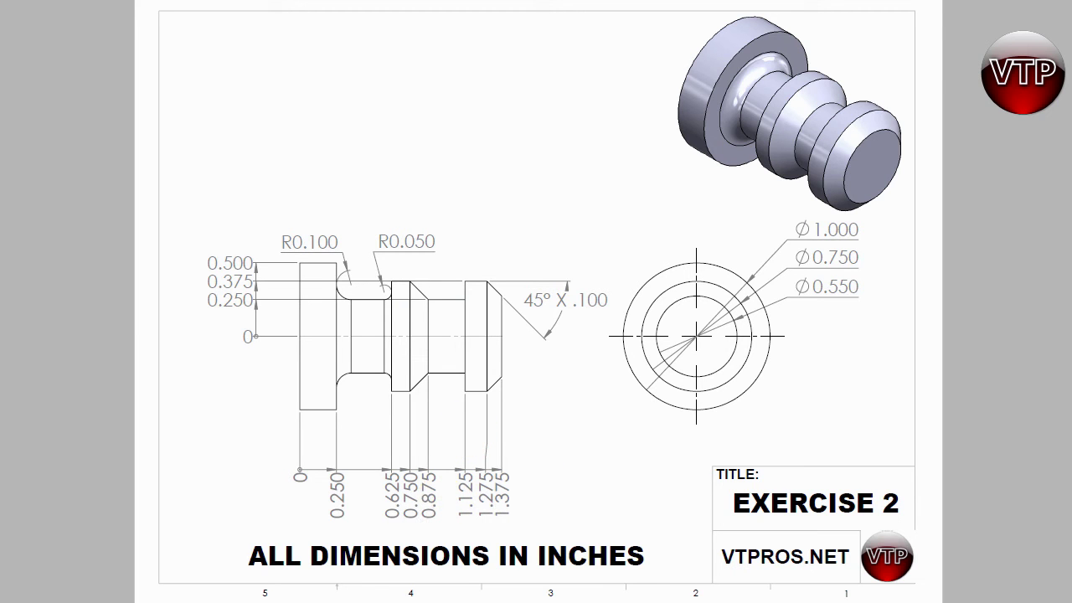
# Enter 1.375 minus 0.875 in the calculator over the drawing
pyautogui.write('1.375')
pyautogui.write('0.875')
# Get 0.5 as the result of 1.375 − 0.875 and close the calculator
pyautogui.press('Return')
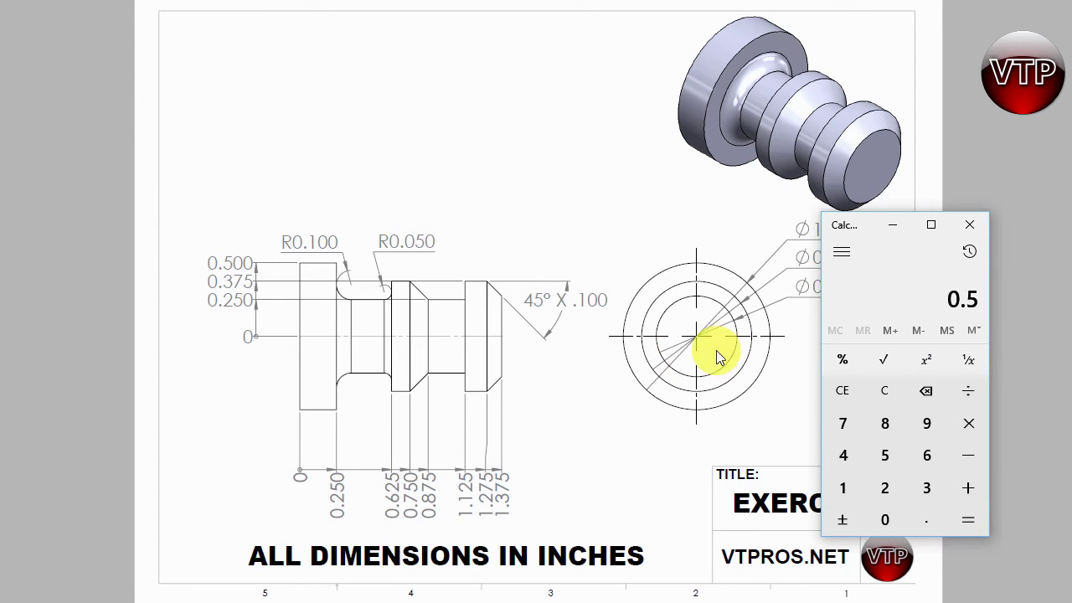
pyautogui.click(969, 226)
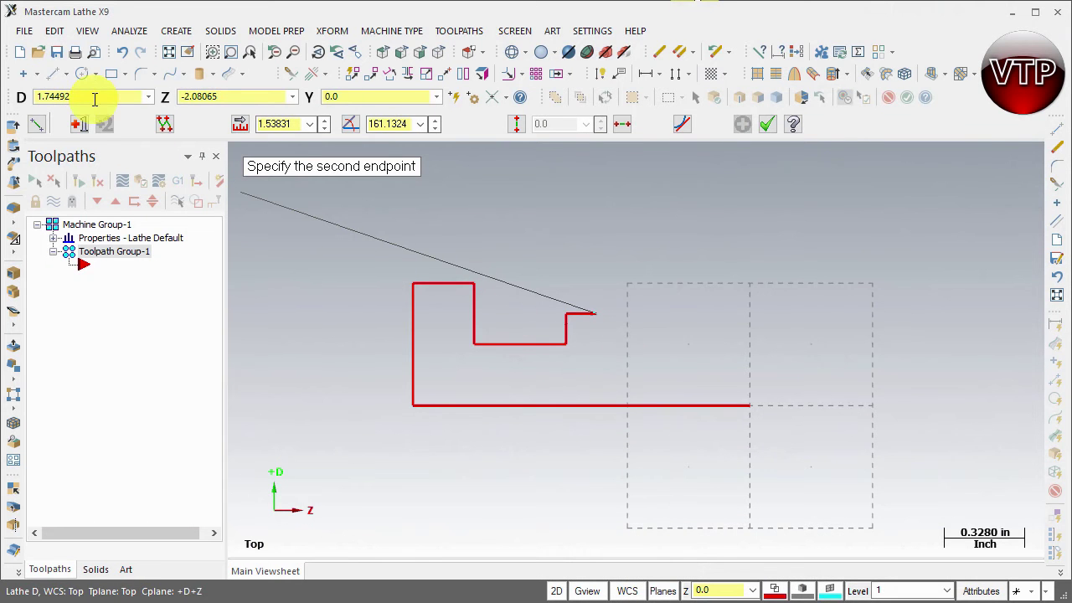
# Draw the 45° chamfer line ending at D 0.5, Z -0.5, then start a horizontal line from it
pyautogui.click(97, 92)
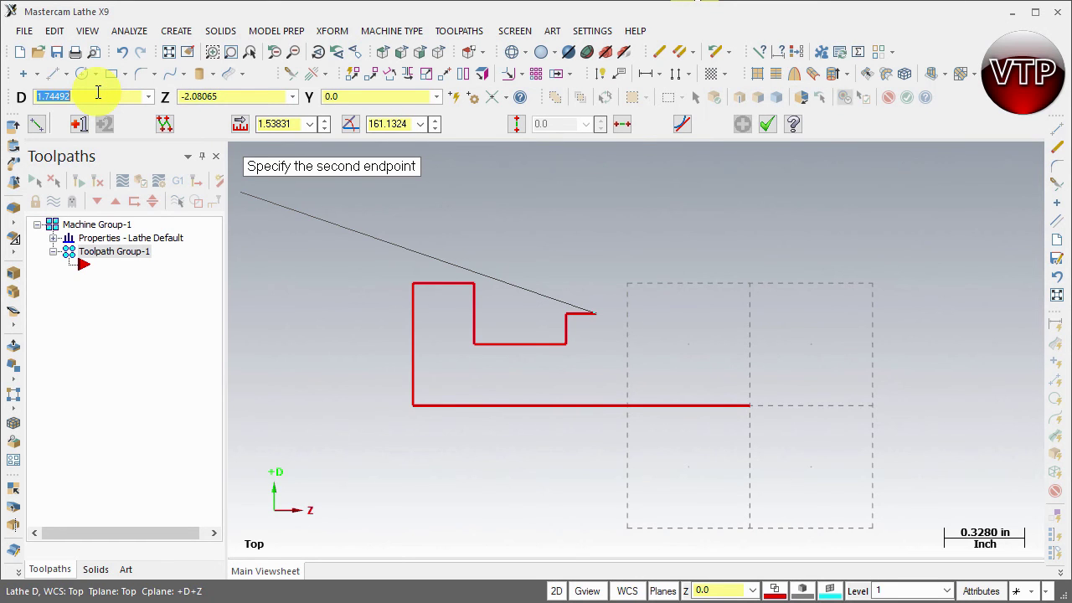
pyautogui.press('Tab')
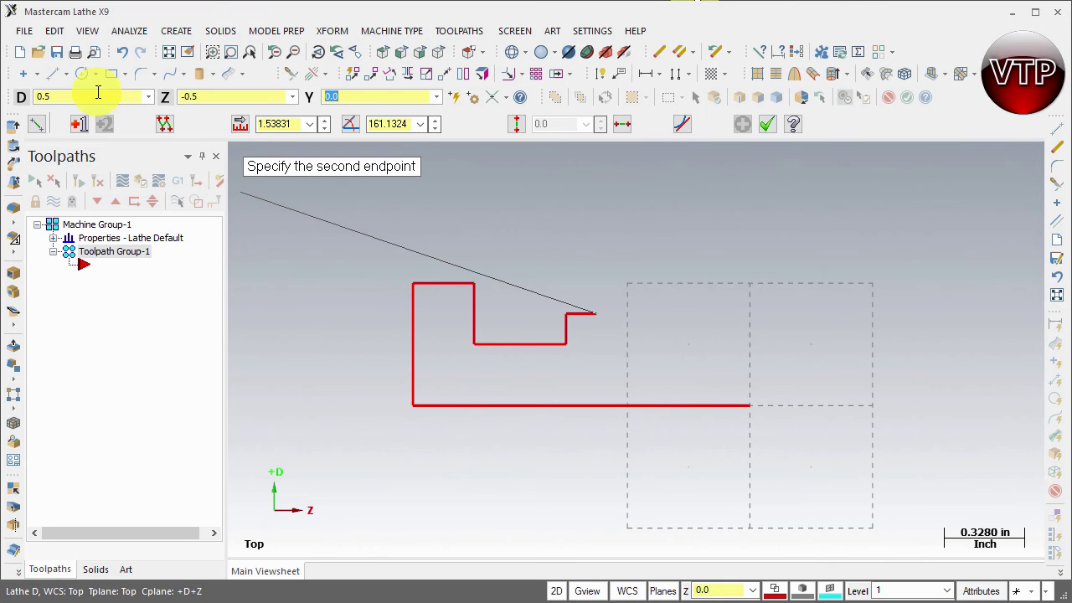
pyautogui.press('Return')
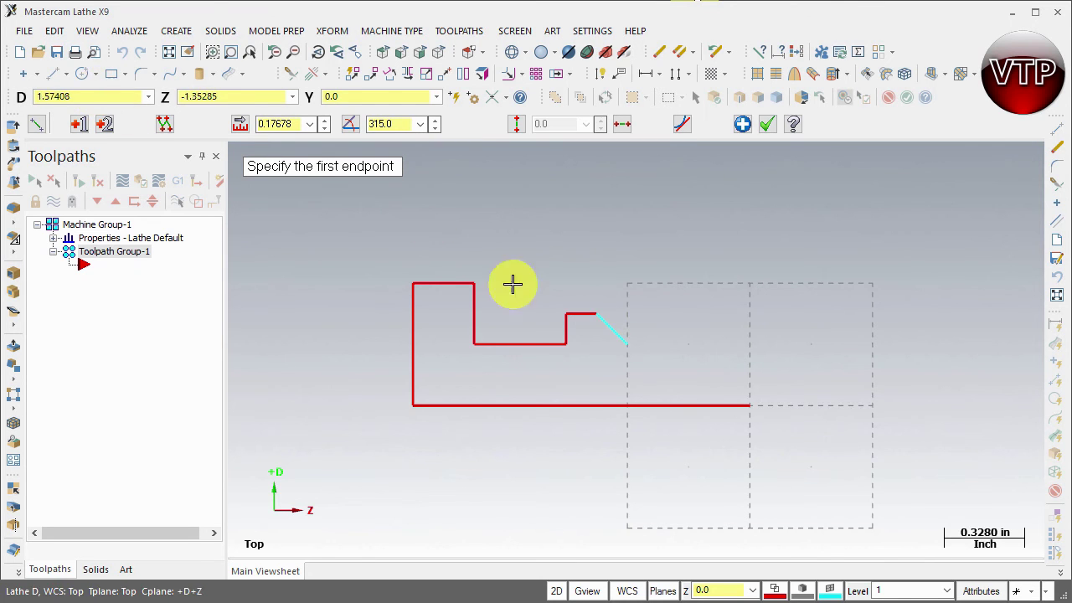
pyautogui.click(743, 123)
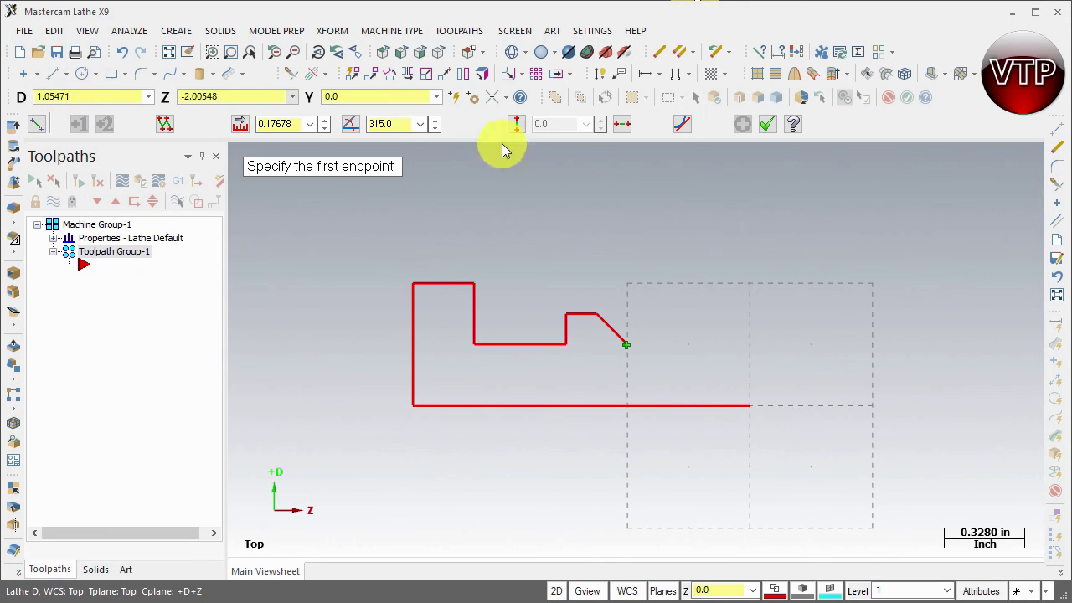
pyautogui.click(628, 343)
pyautogui.click(667, 345)
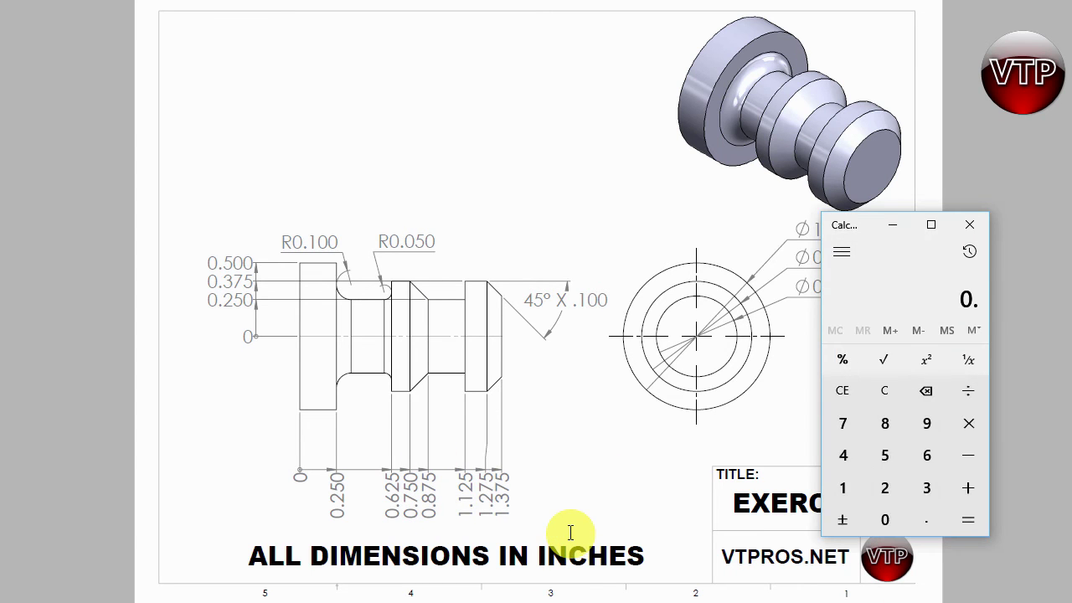
# Calculate 1.125 − 0.875 = 0.25 in the calculator, then close it
pyautogui.press('BackSpace')
pyautogui.write('1.125')
pyautogui.press('-')
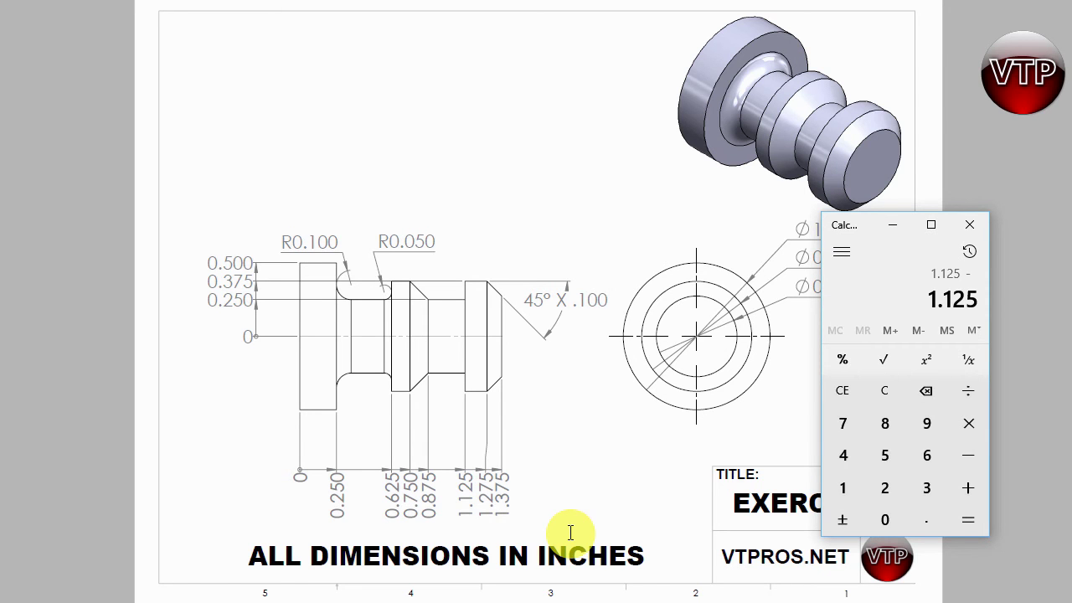
pyautogui.write('.875')
pyautogui.press('Return')
pyautogui.click(968, 225)
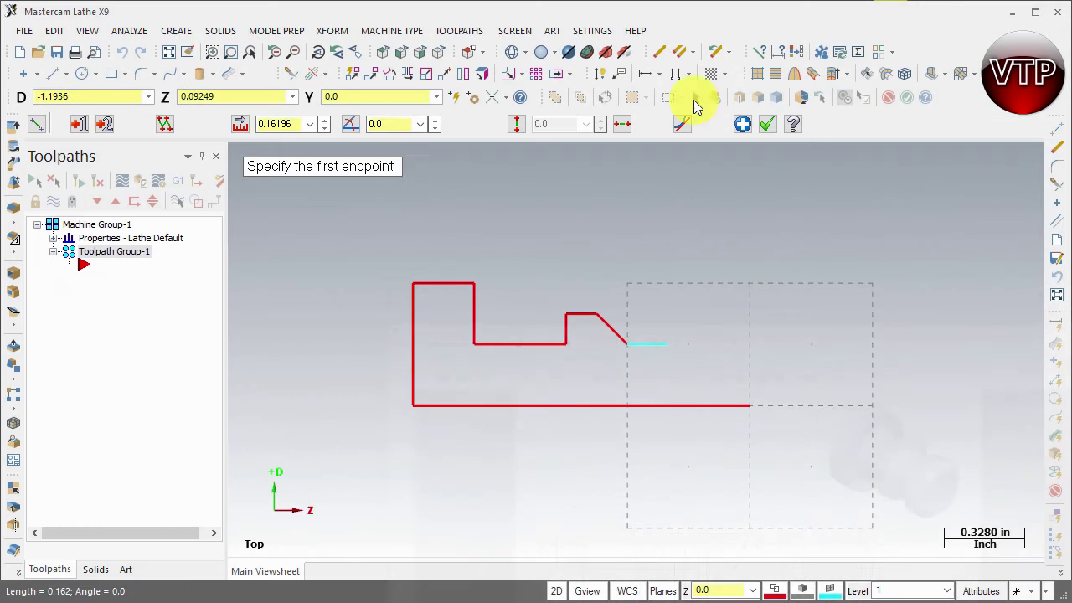
# Make the horizontal run 0.25 long and add a 0.125 vertical step up
pyautogui.click(271, 123)
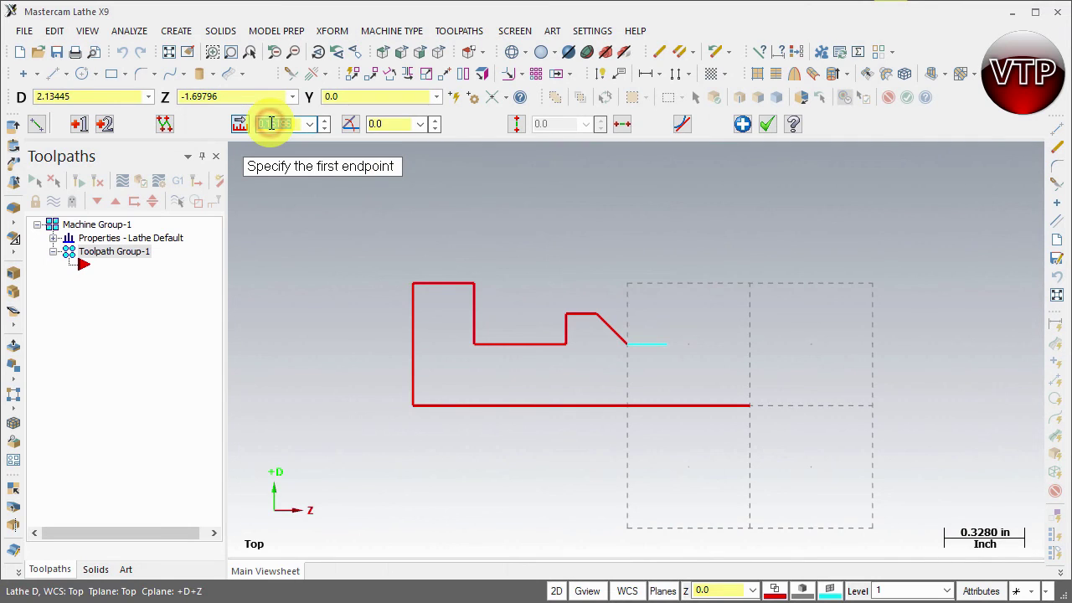
pyautogui.write('0.25')
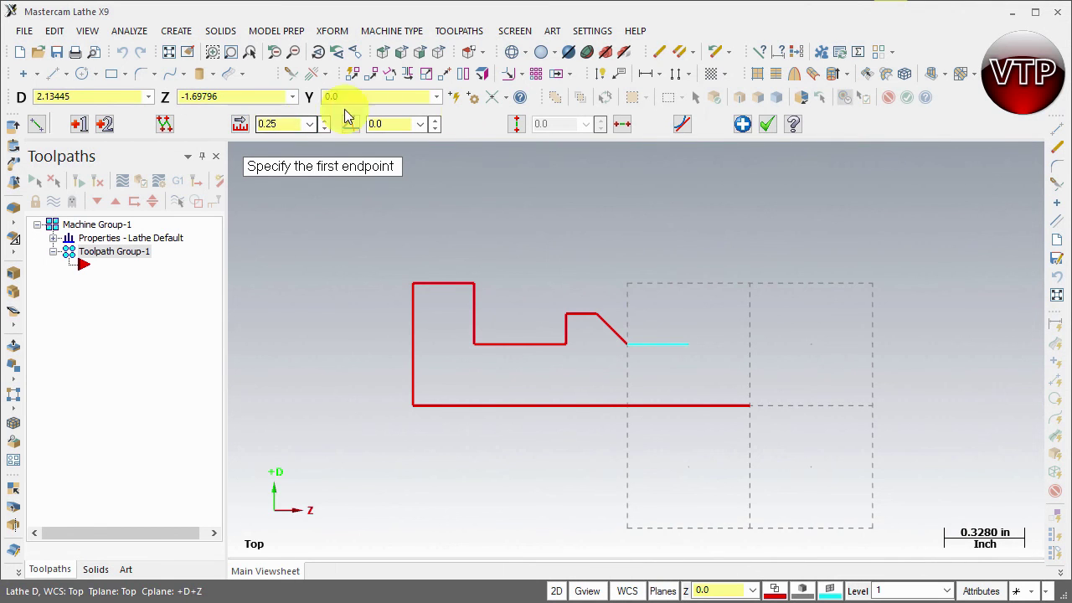
pyautogui.click(743, 124)
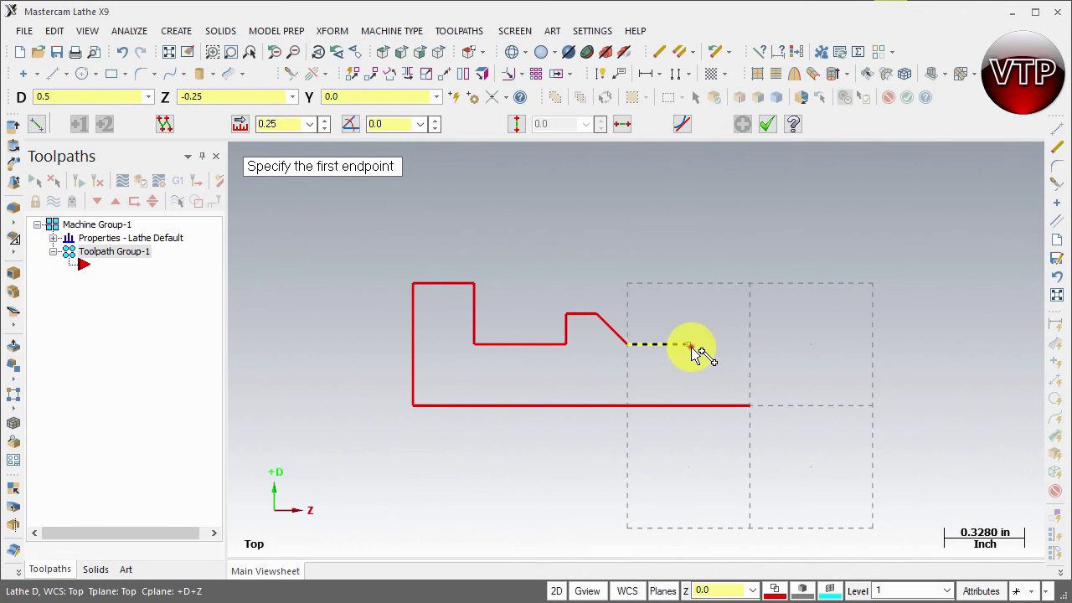
pyautogui.click(686, 343)
pyautogui.click(688, 308)
pyautogui.click(291, 126)
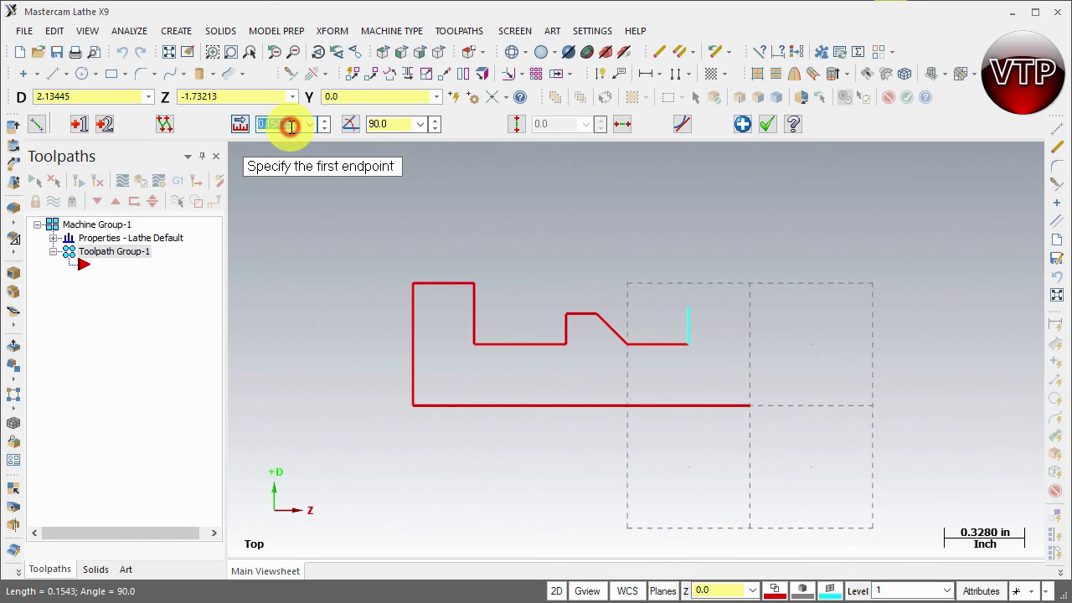
pyautogui.write('0.125')
pyautogui.click(742, 124)
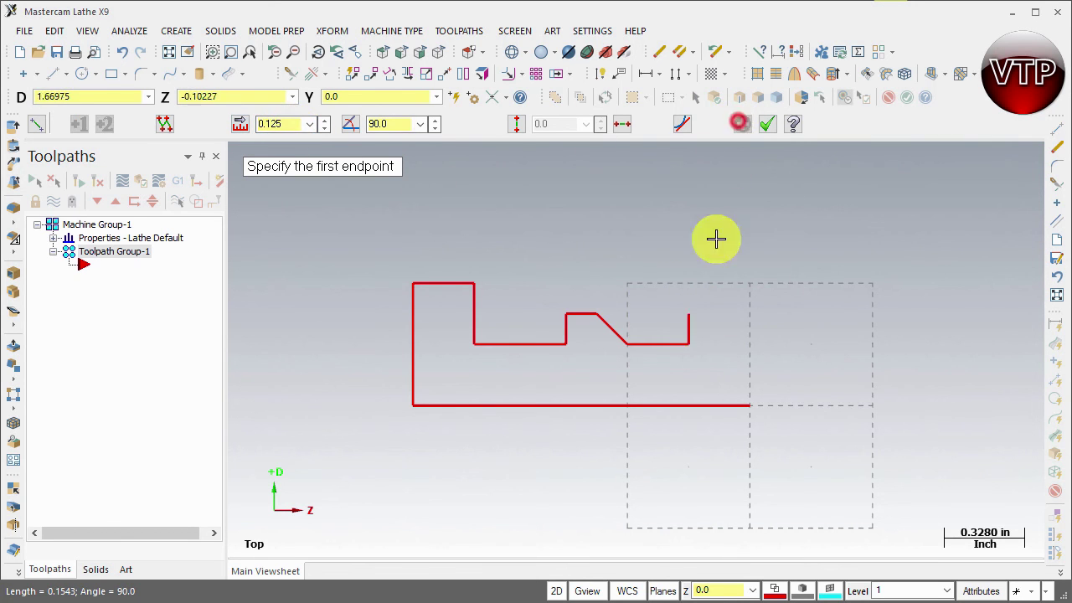
# Draw the 0.125 line along the collar top to the right
pyautogui.click(687, 316)
pyautogui.click(725, 314)
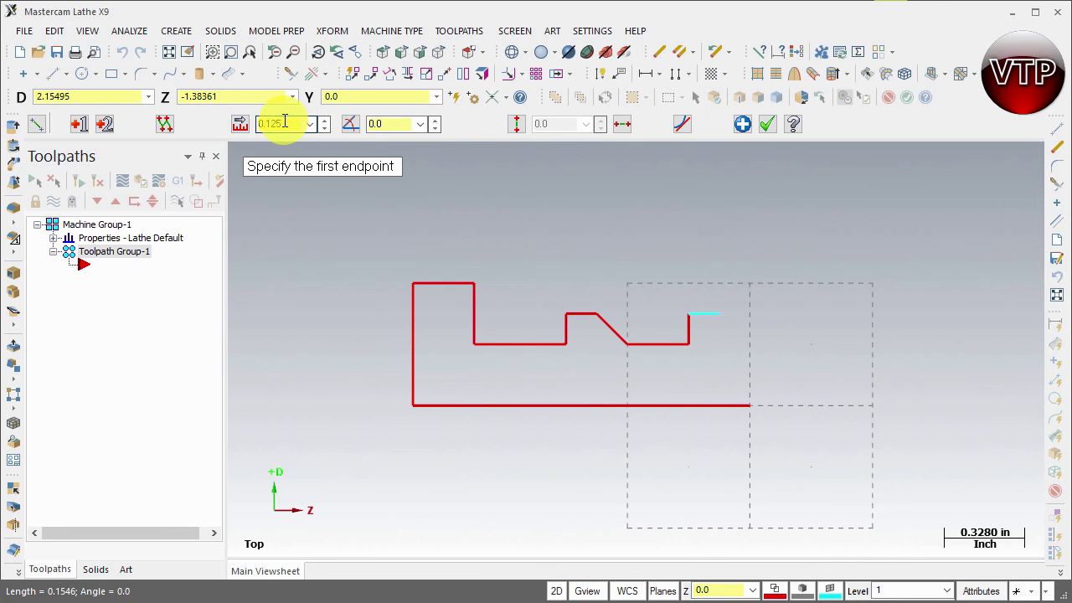
pyautogui.click(743, 124)
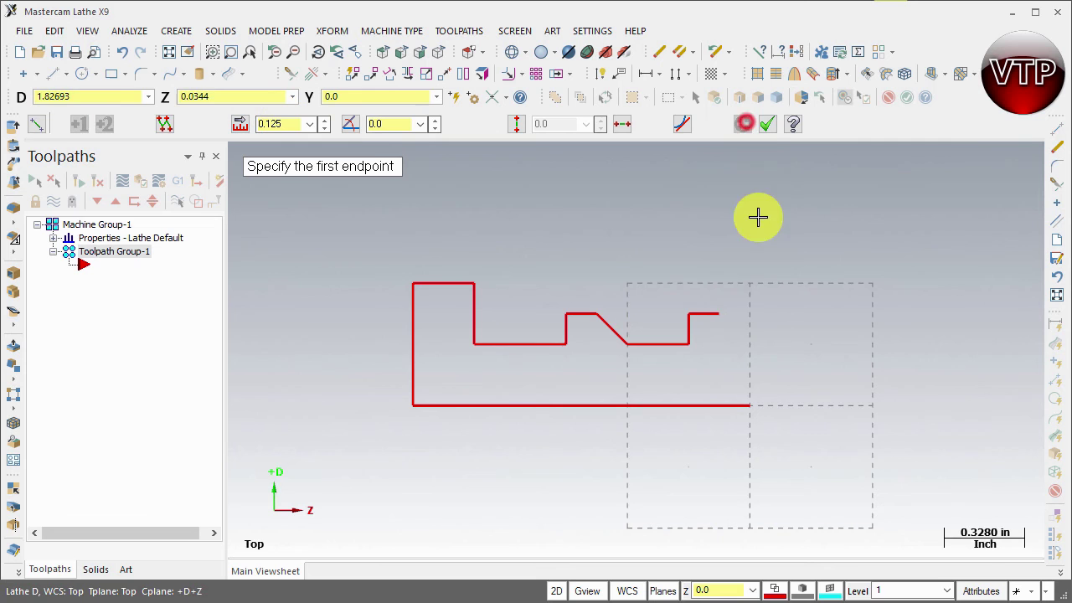
pyautogui.click(724, 318)
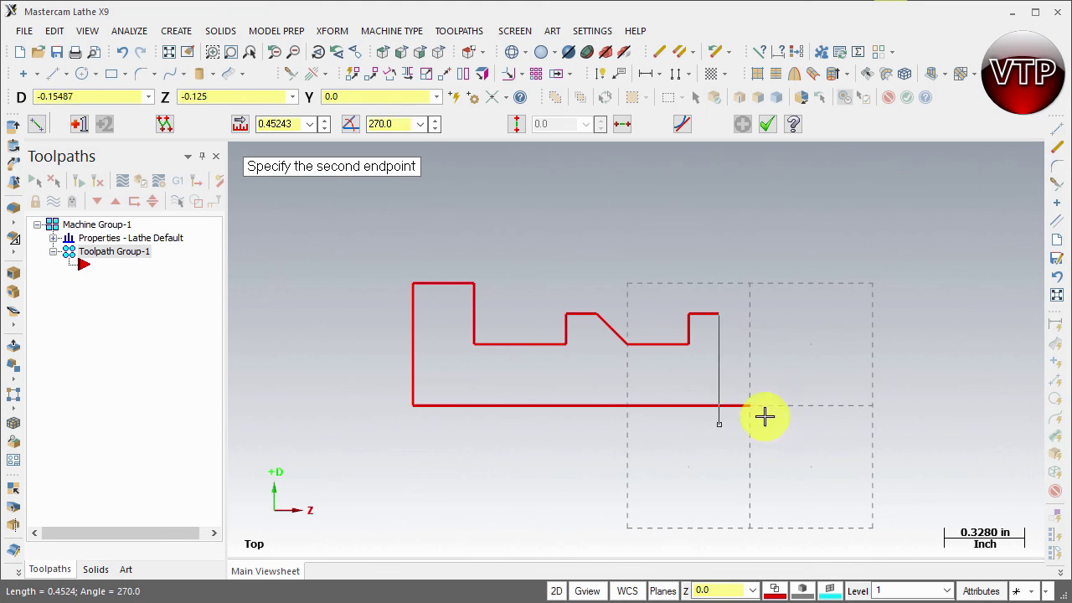
# Draw the diagonal chamfer line off the collar end at a 315° angle
pyautogui.click(792, 383)
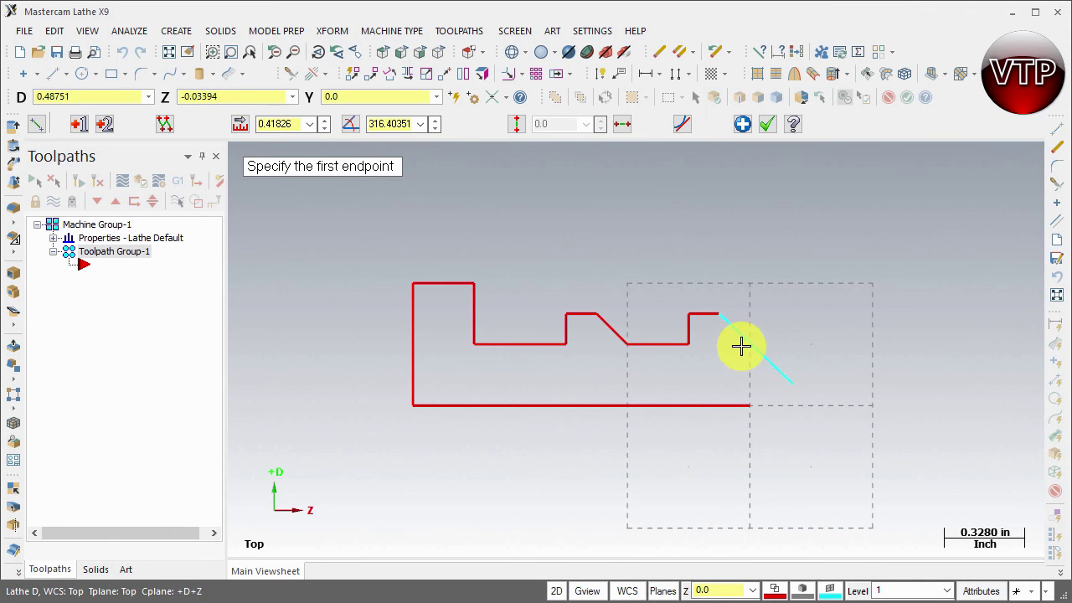
pyautogui.click(381, 123)
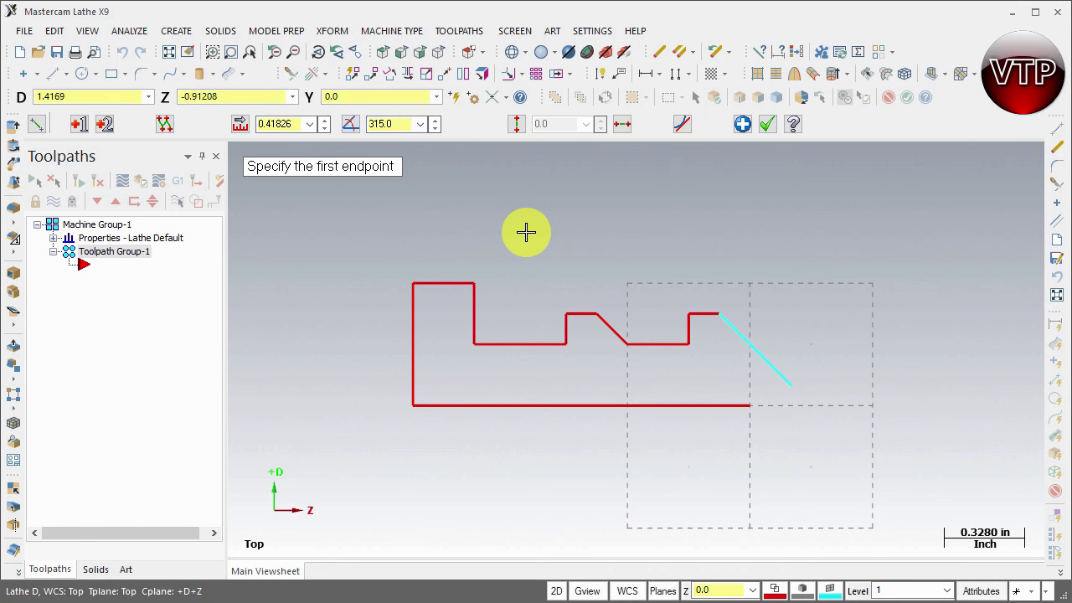
pyautogui.click(384, 123)
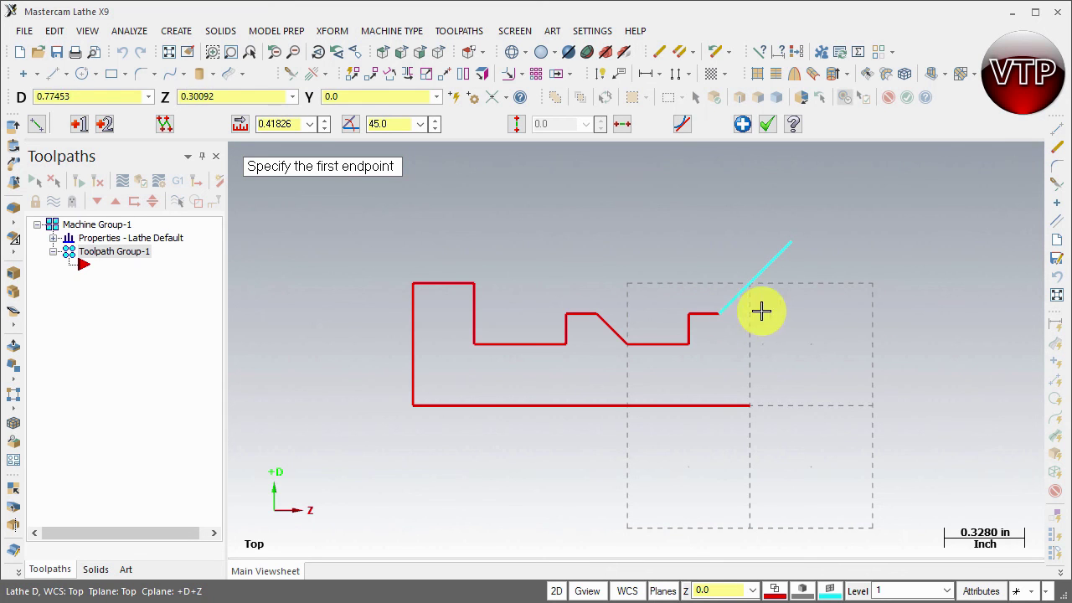
pyautogui.click(386, 123)
pyautogui.write('90')
pyautogui.press('Return')
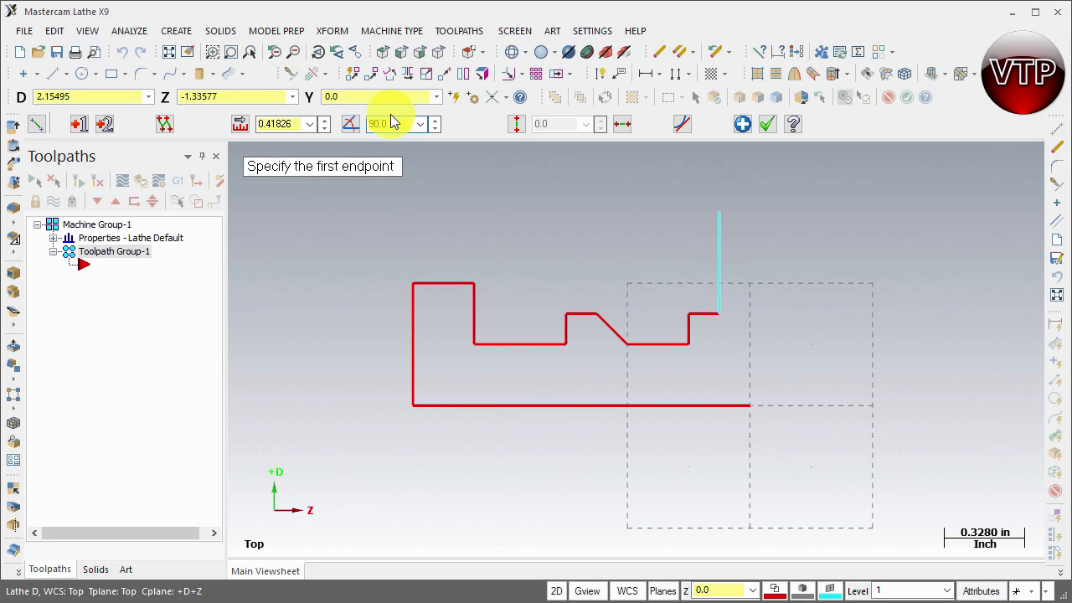
pyautogui.click(405, 124)
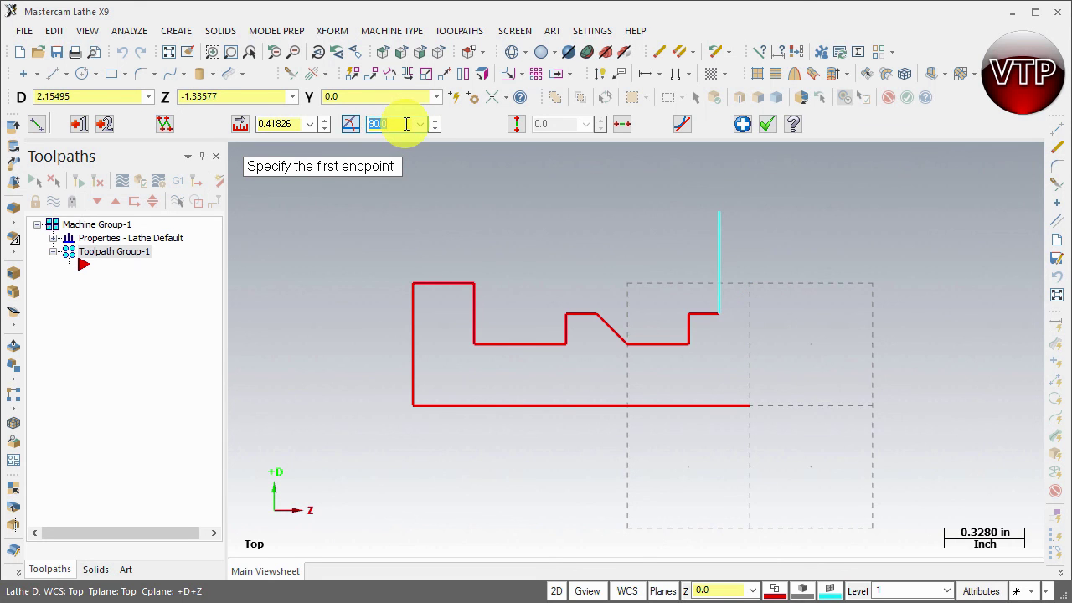
pyautogui.write('180')
pyautogui.press('Return')
pyautogui.click(351, 124)
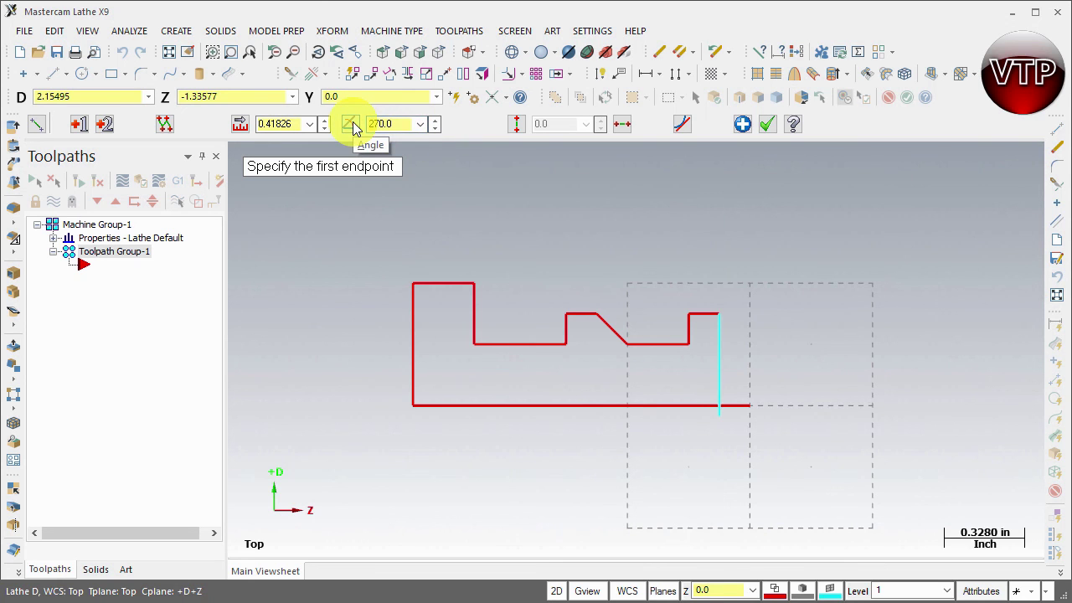
pyautogui.click(371, 125)
pyautogui.write('315')
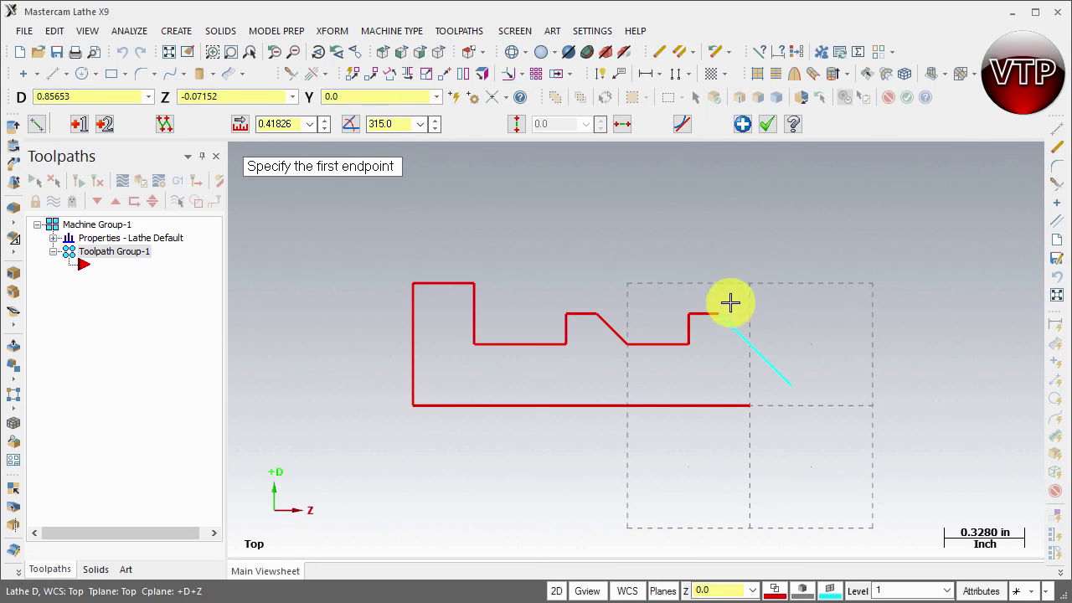
pyautogui.click(742, 124)
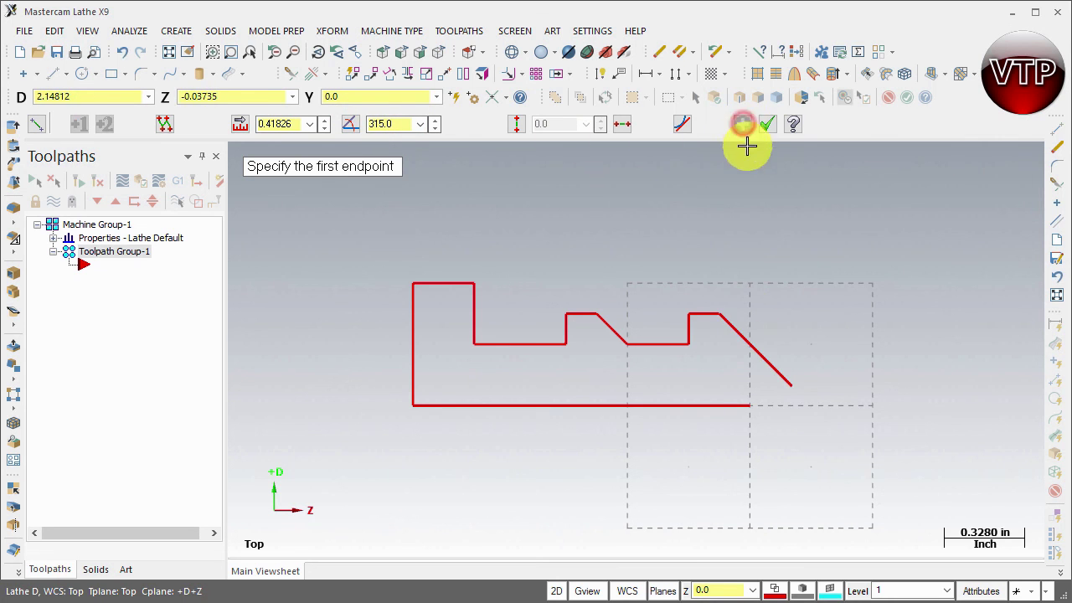
# Draw a vertical end-face line up from the bottom line's end at Z 0, crossing the chamfer
pyautogui.click(749, 406)
pyautogui.click(751, 283)
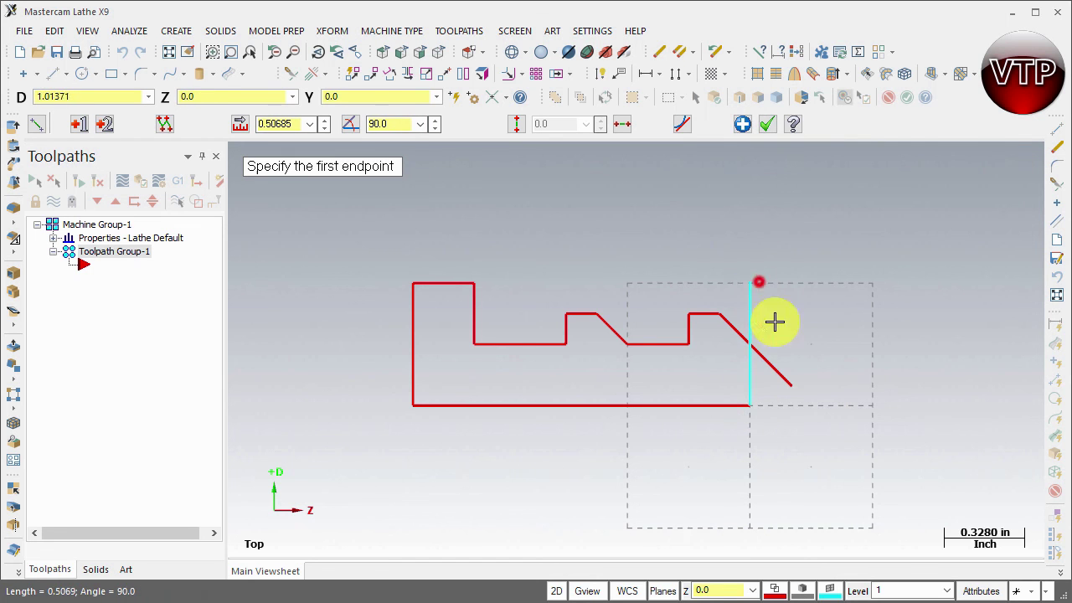
pyautogui.click(767, 124)
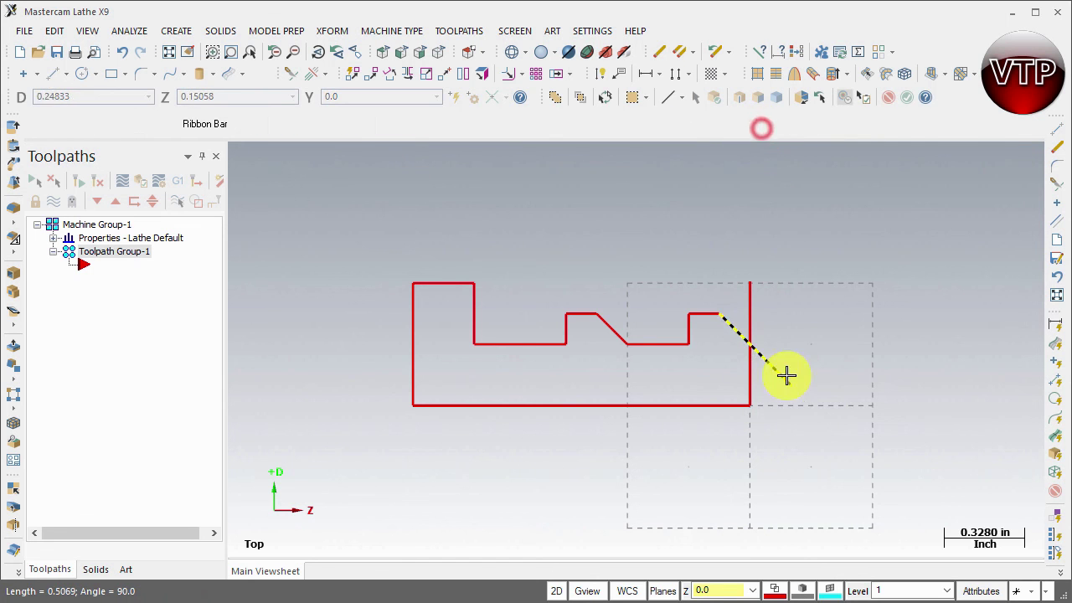
# Trim the end-face line and chamfer line back to their intersection with Trim/Break/Extend
pyautogui.click(293, 75)
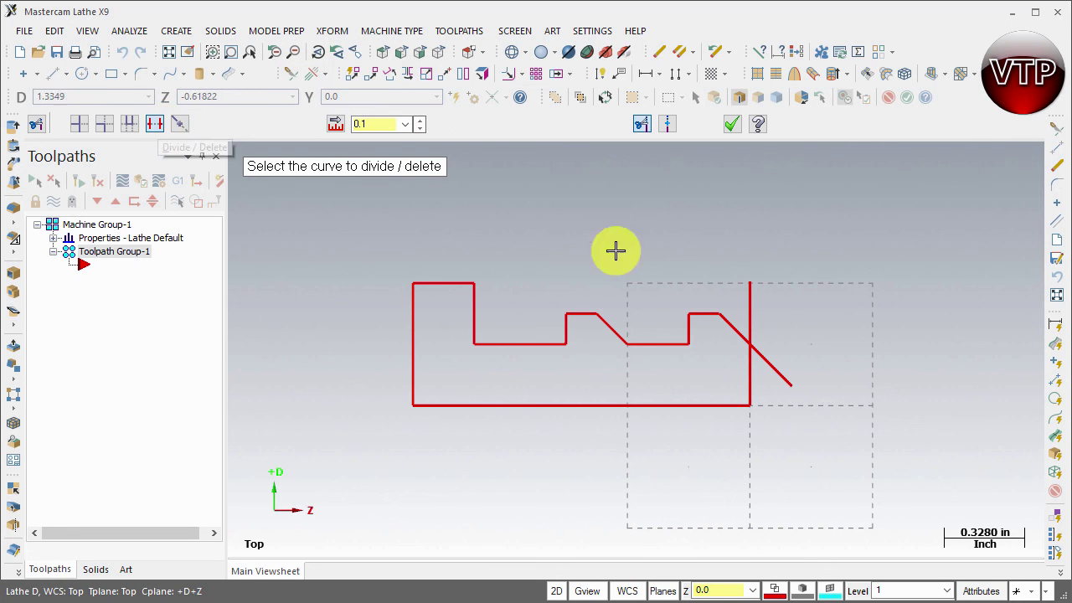
pyautogui.click(751, 291)
pyautogui.click(778, 363)
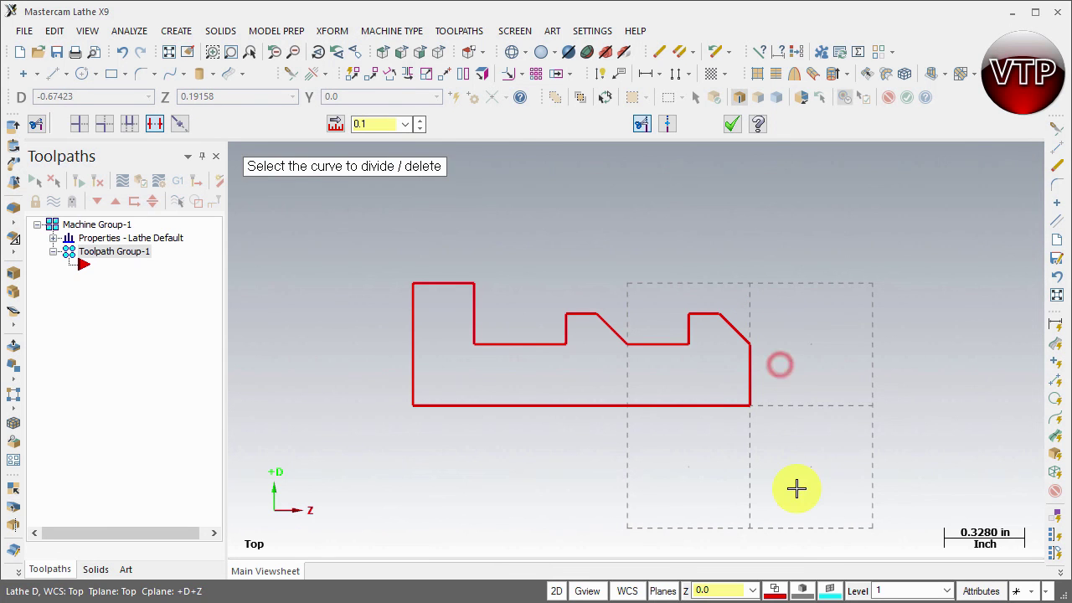
pyautogui.click(732, 126)
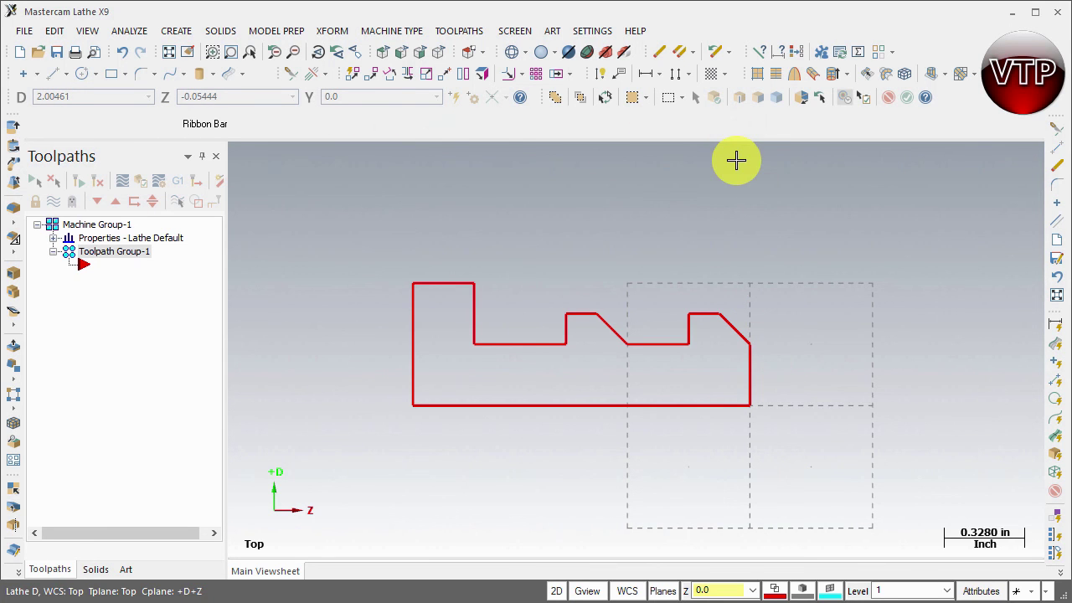
# Fillet the groove's right inner corner, floor to right wall, with radius 0.05
pyautogui.click(140, 74)
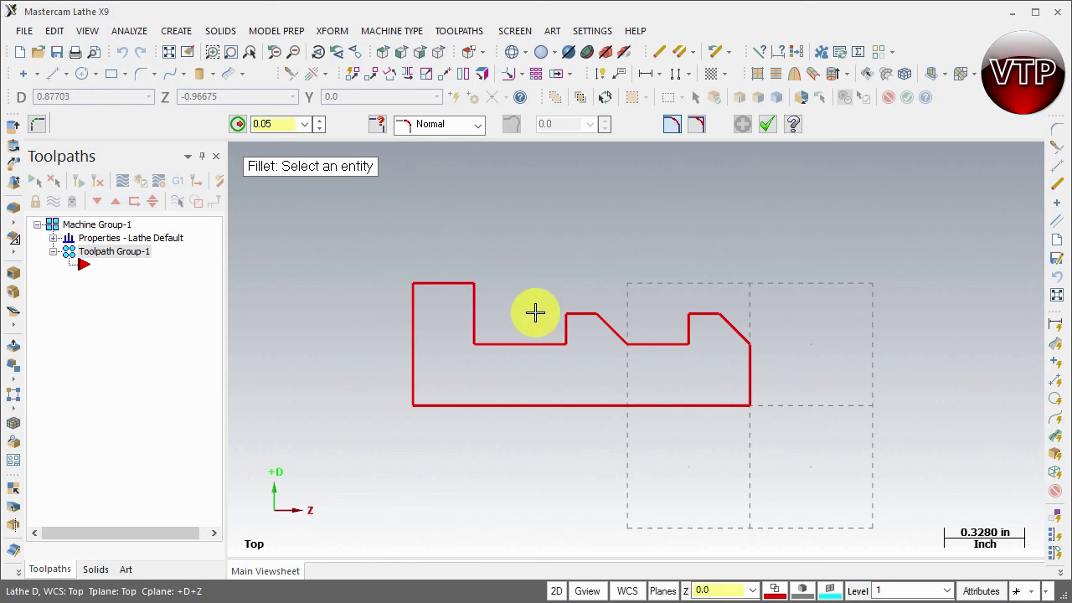
pyautogui.click(549, 343)
pyautogui.click(554, 339)
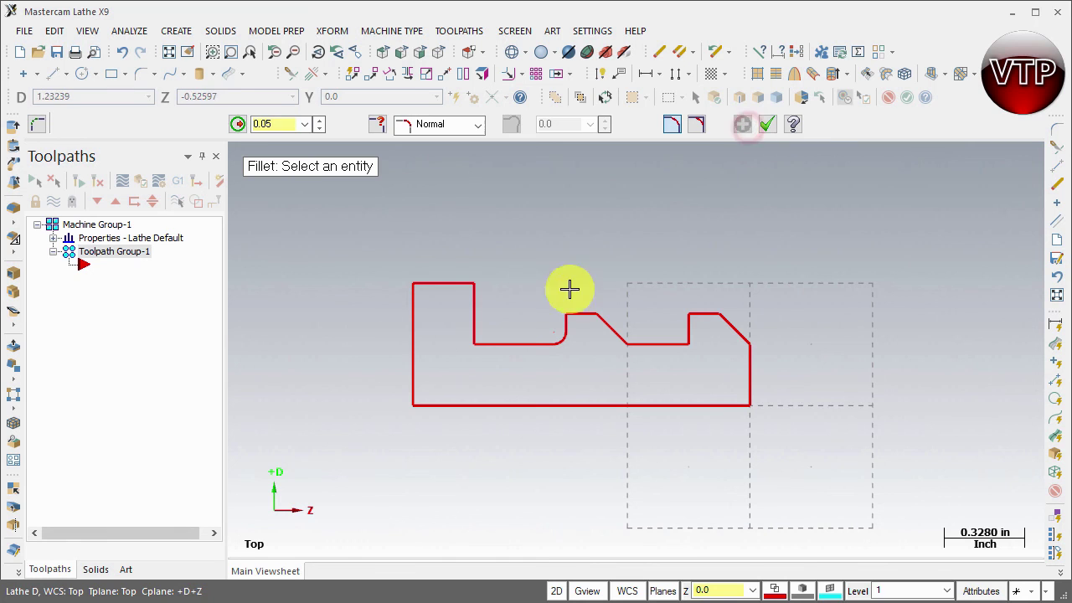
# Fillet the groove's left inner corner, left wall to floor, with radius 0.1
pyautogui.click(476, 311)
pyautogui.click(494, 345)
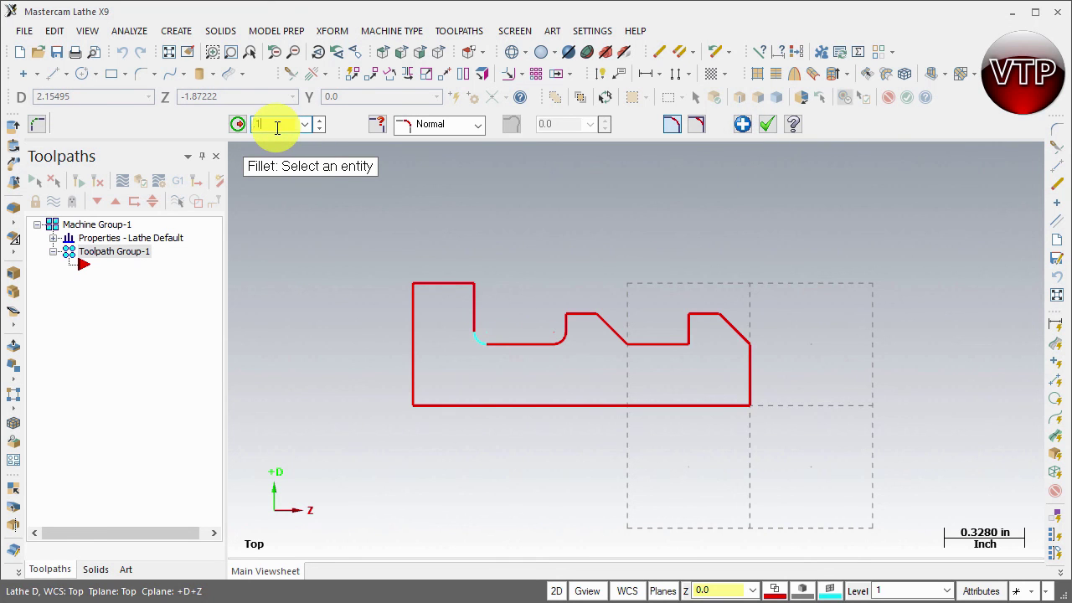
pyautogui.click(741, 125)
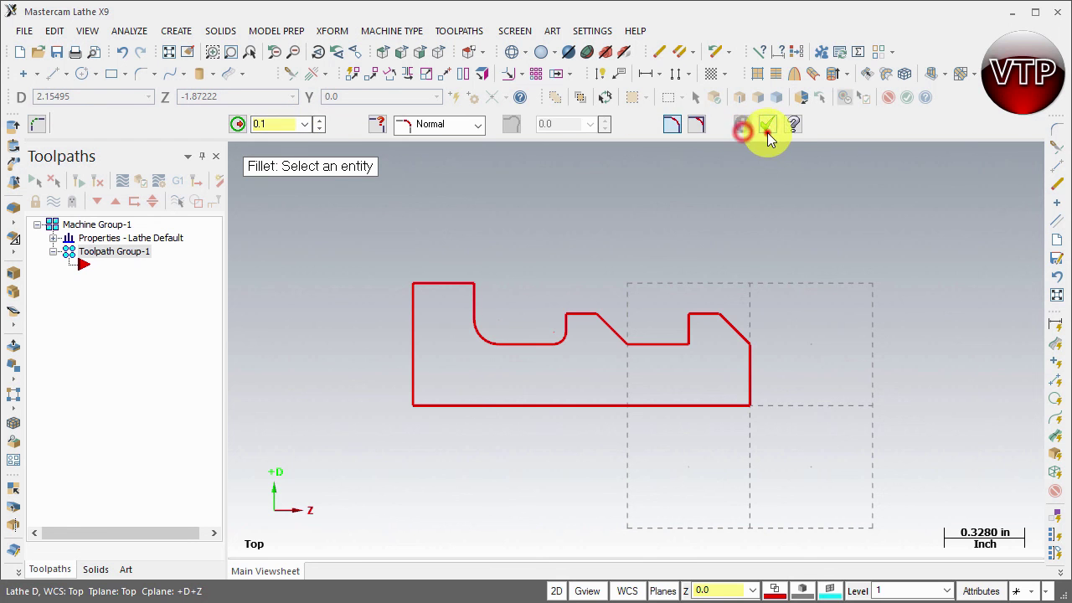
pyautogui.click(767, 125)
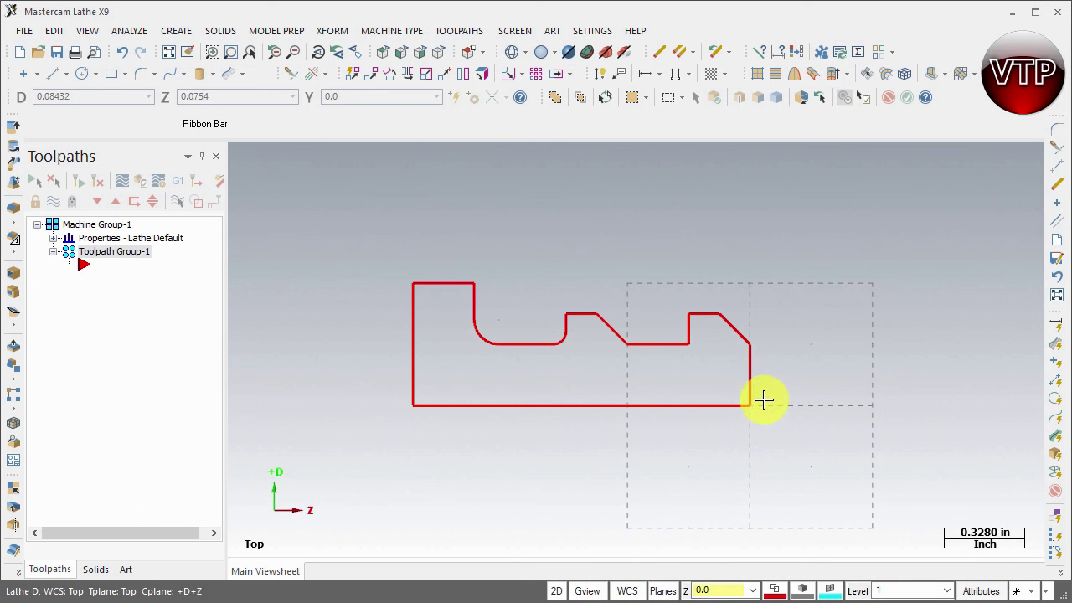
pyautogui.click(757, 407)
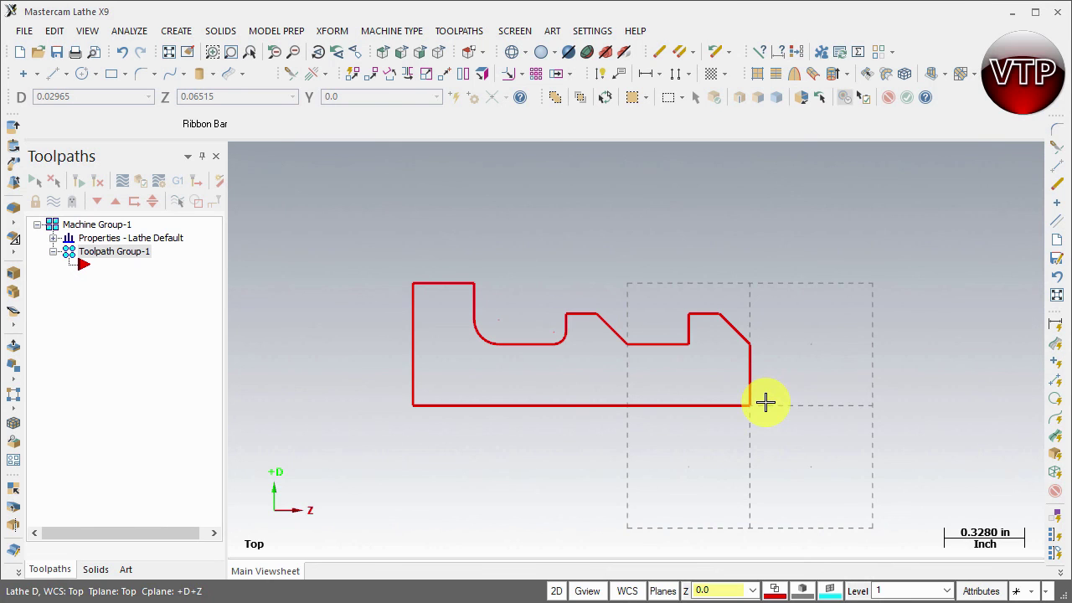